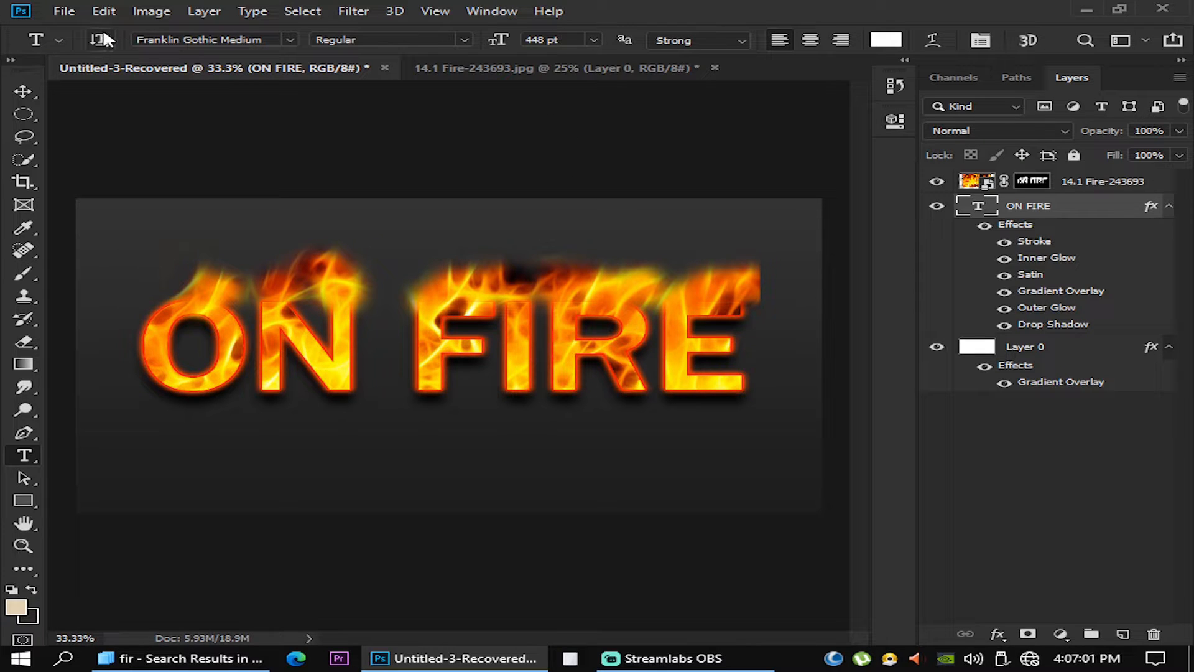
- Create a new 1920 x 1080 px RGB document at 72 pixels/inch with a white background
click(62, 11)
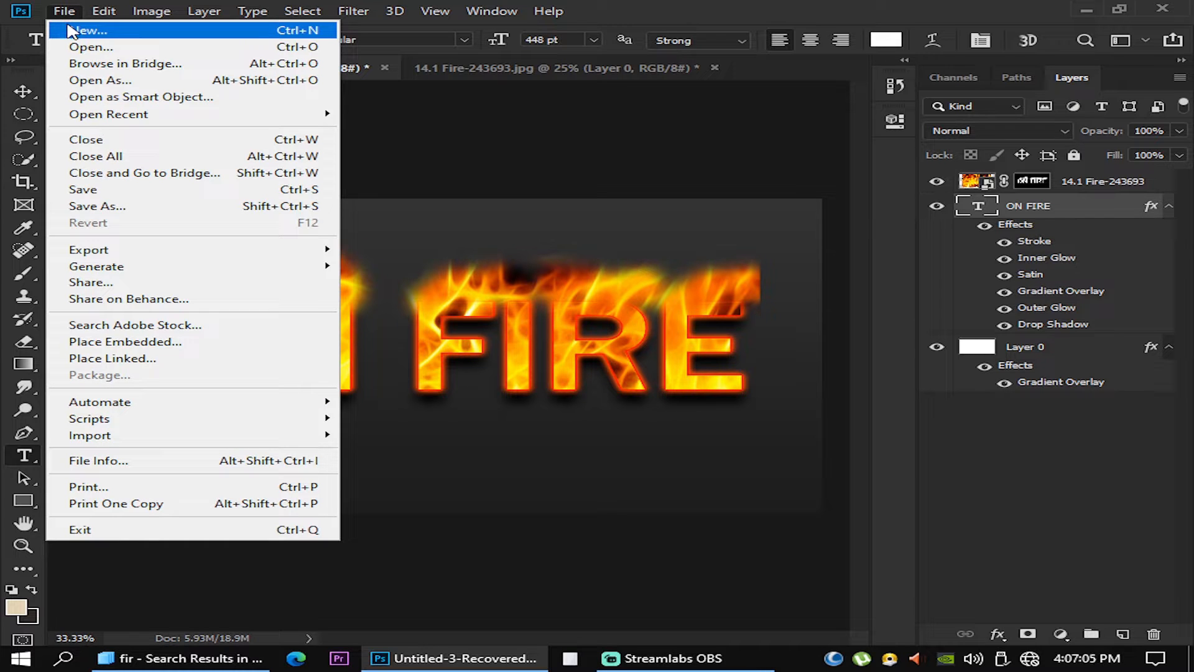
click(73, 31)
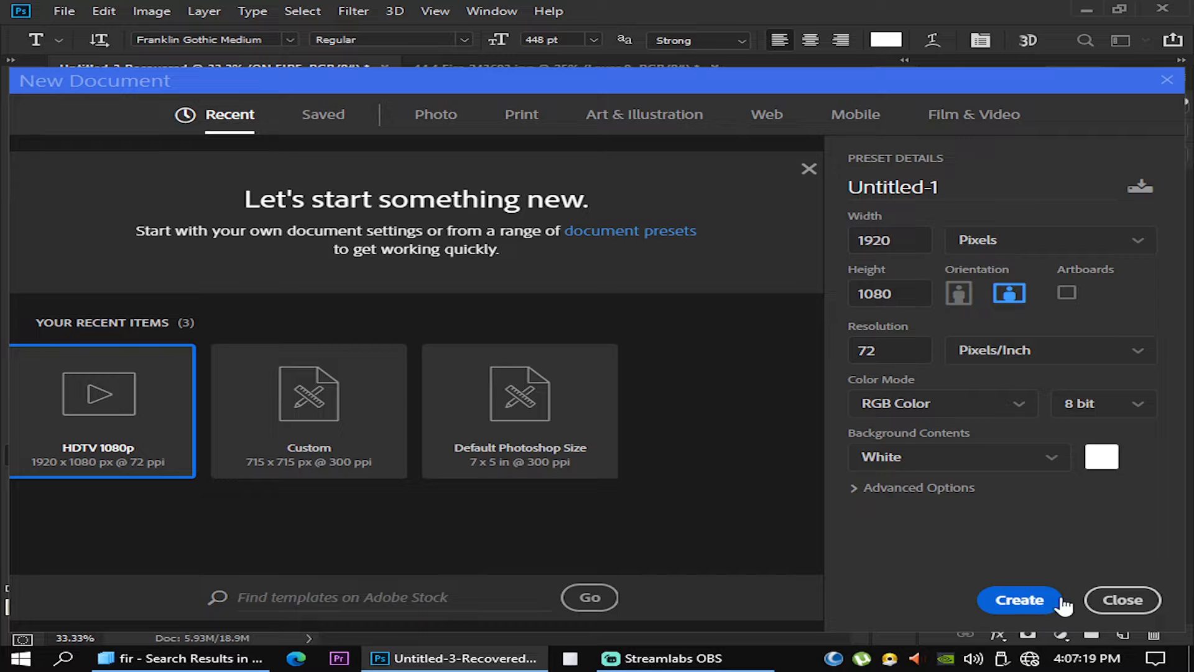
click(1018, 601)
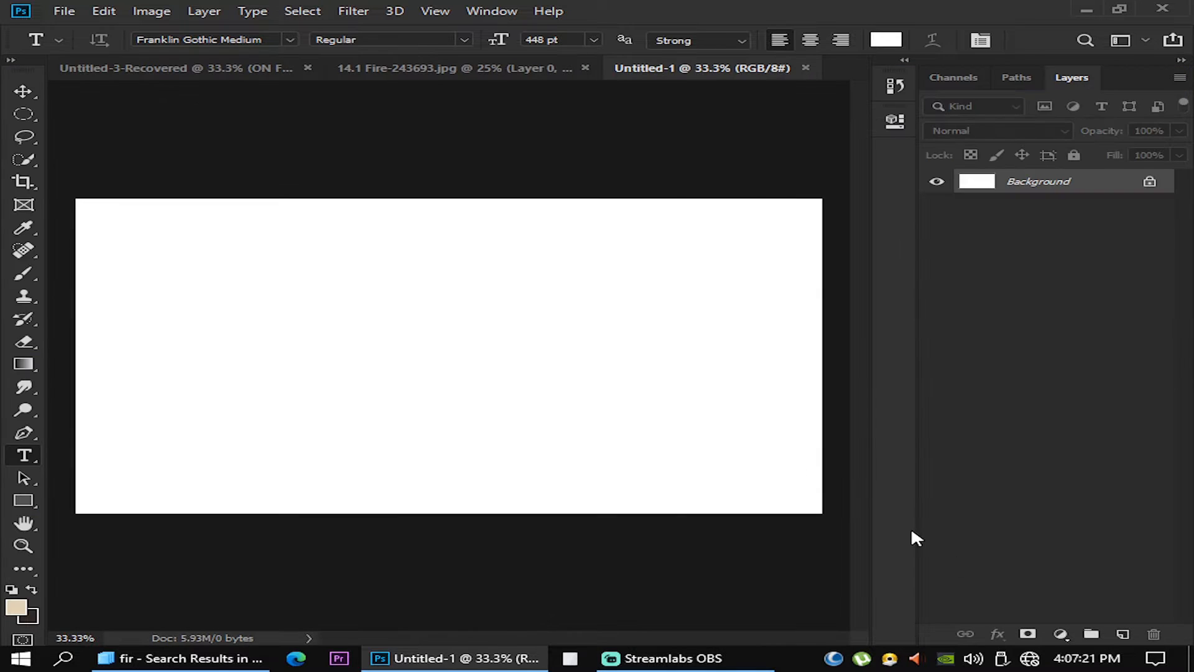
- Unlock the background layer and add a Gradient Overlay effect to it
click(1150, 184)
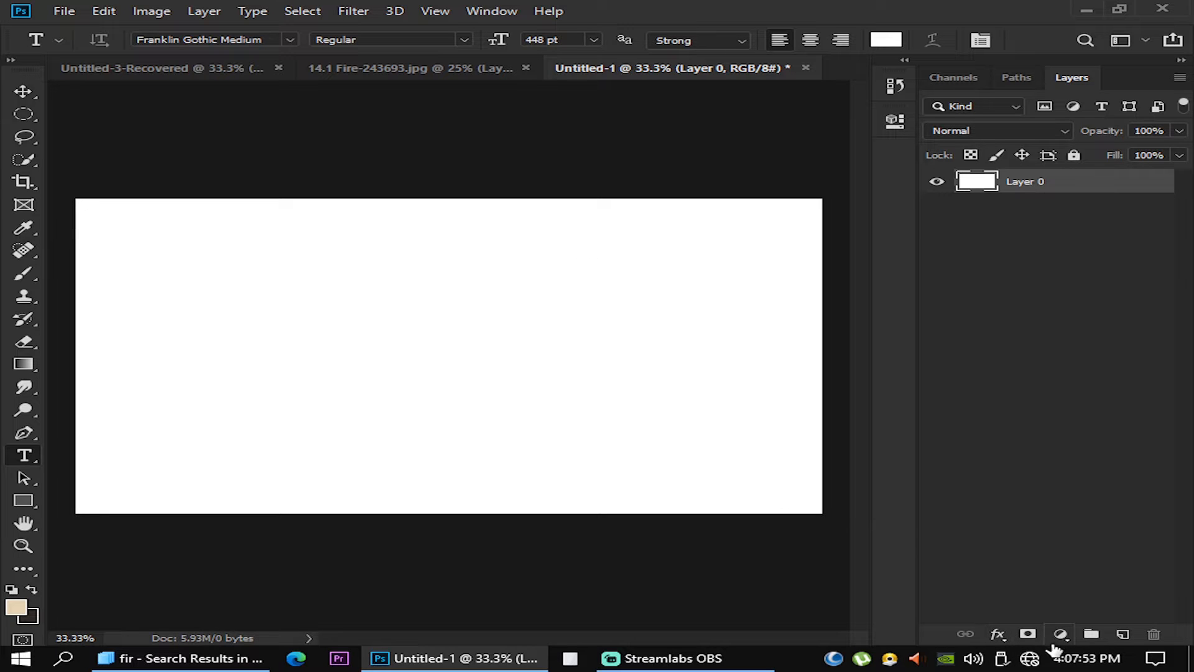
click(998, 635)
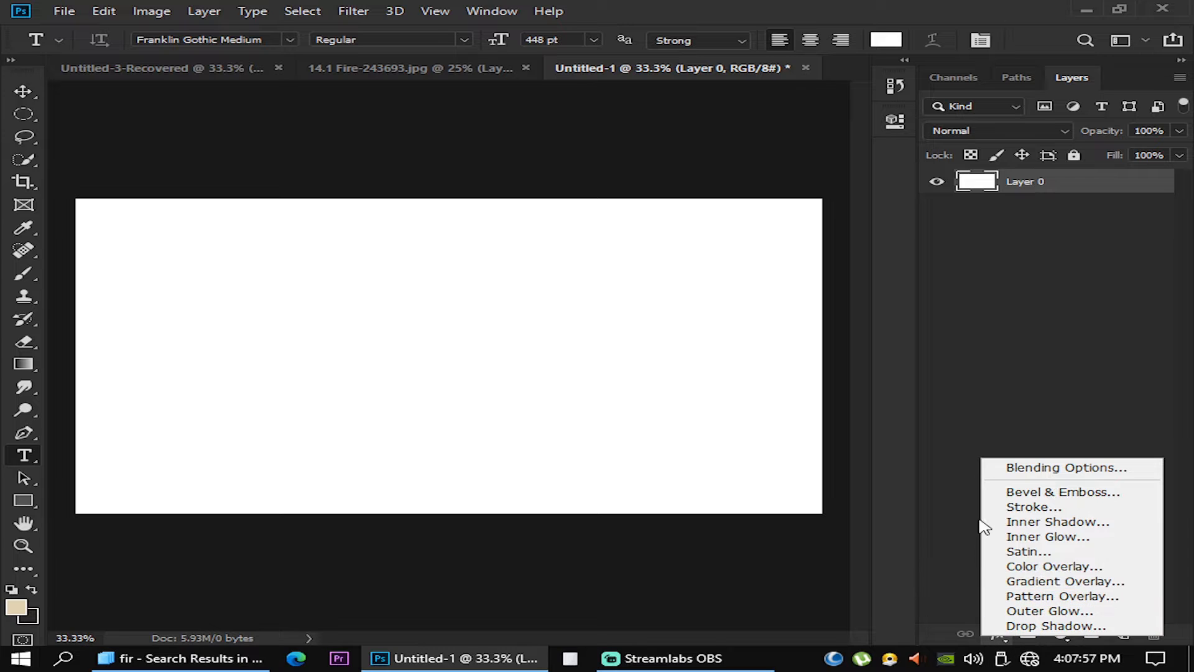
click(945, 500)
click(999, 635)
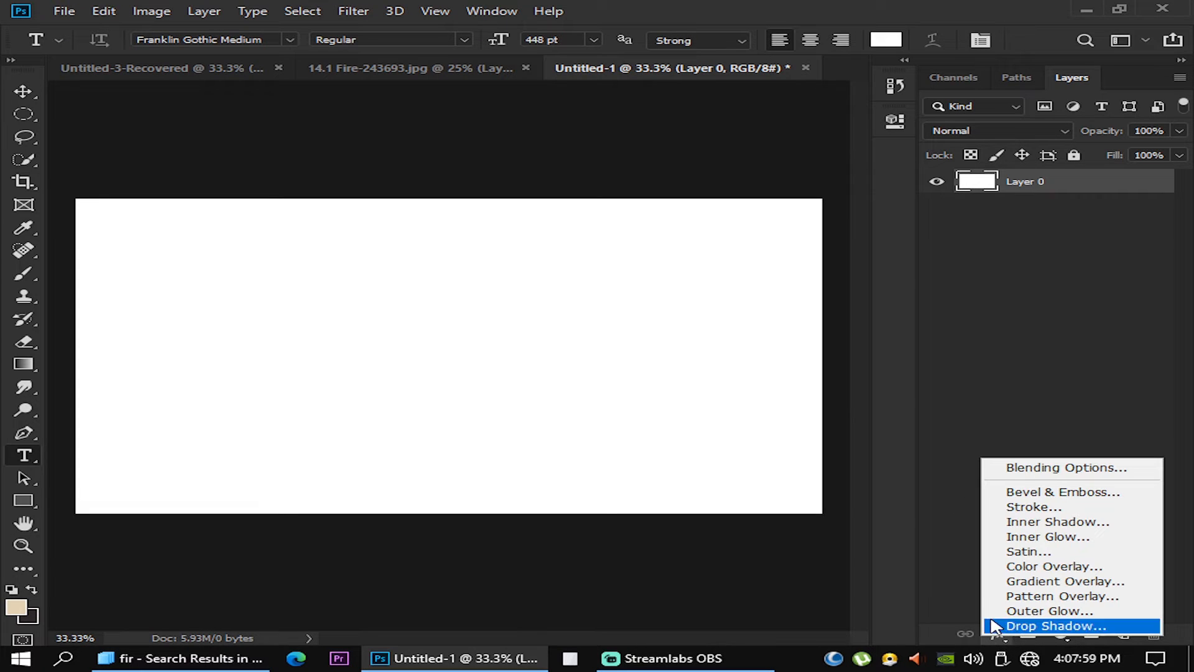
click(1044, 581)
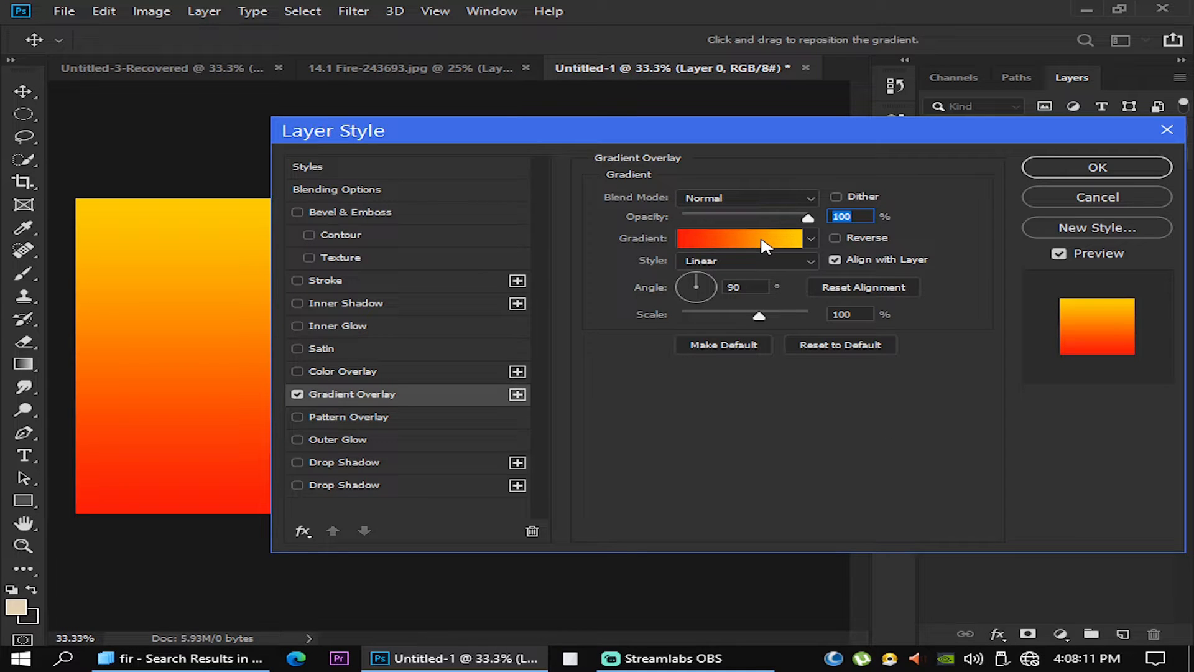
- Set the starting colour stop of the background's overlay gradient to 1D1D1D
click(758, 245)
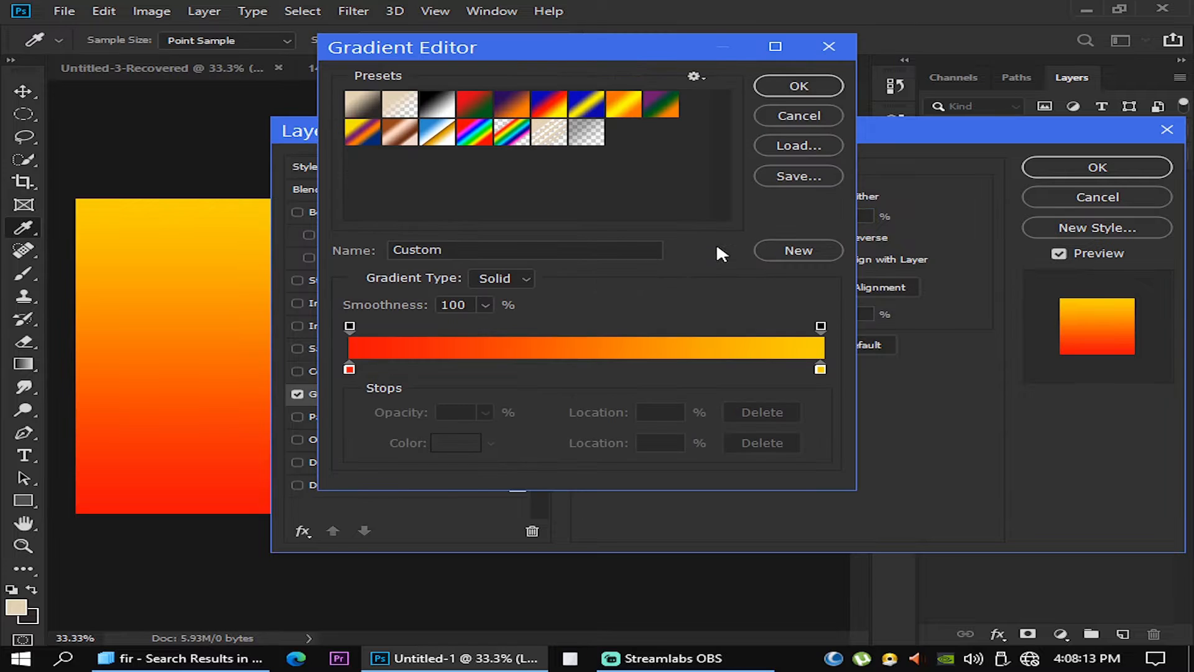
click(349, 369)
click(446, 442)
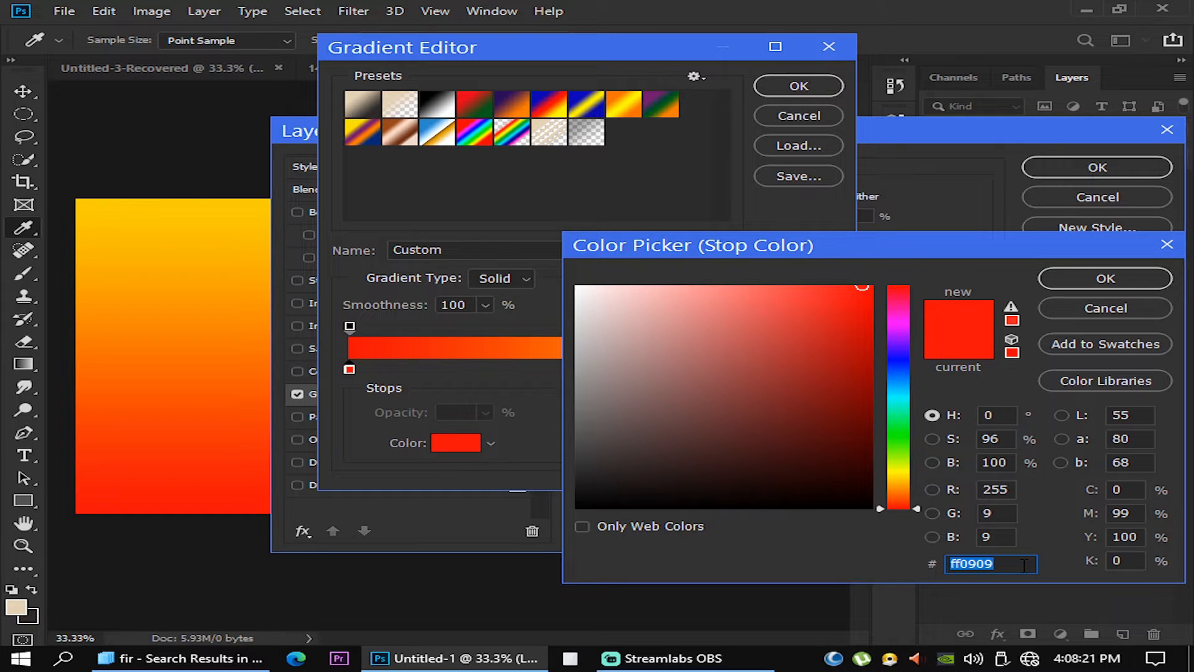
text(1dad)
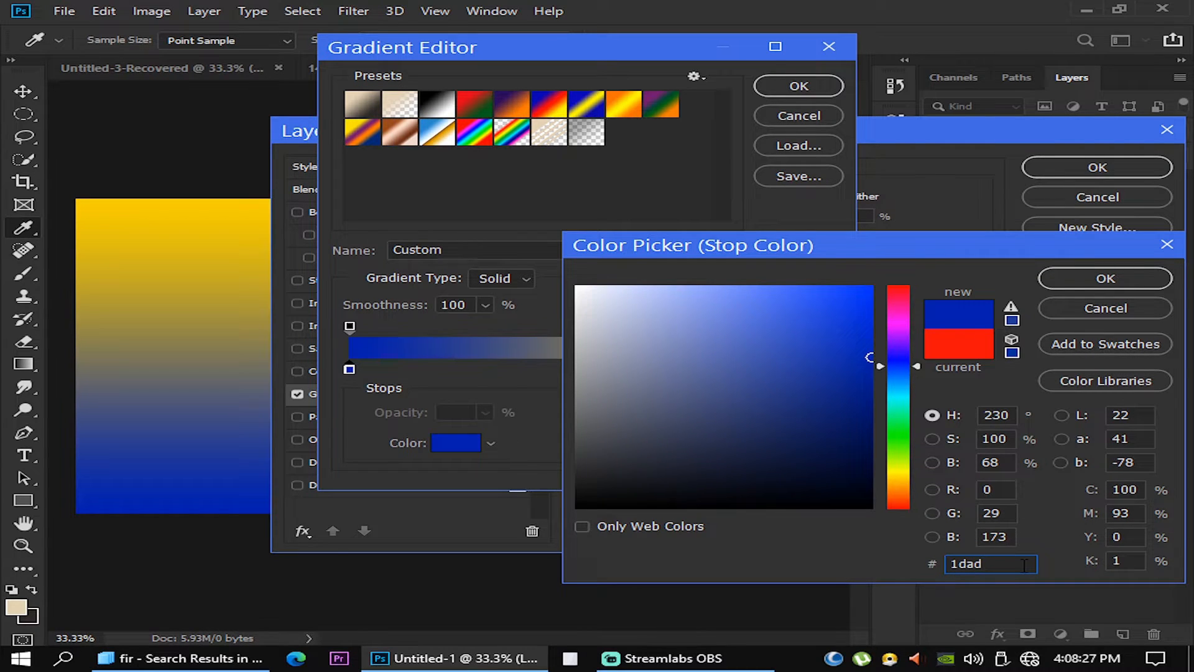
text(ad)
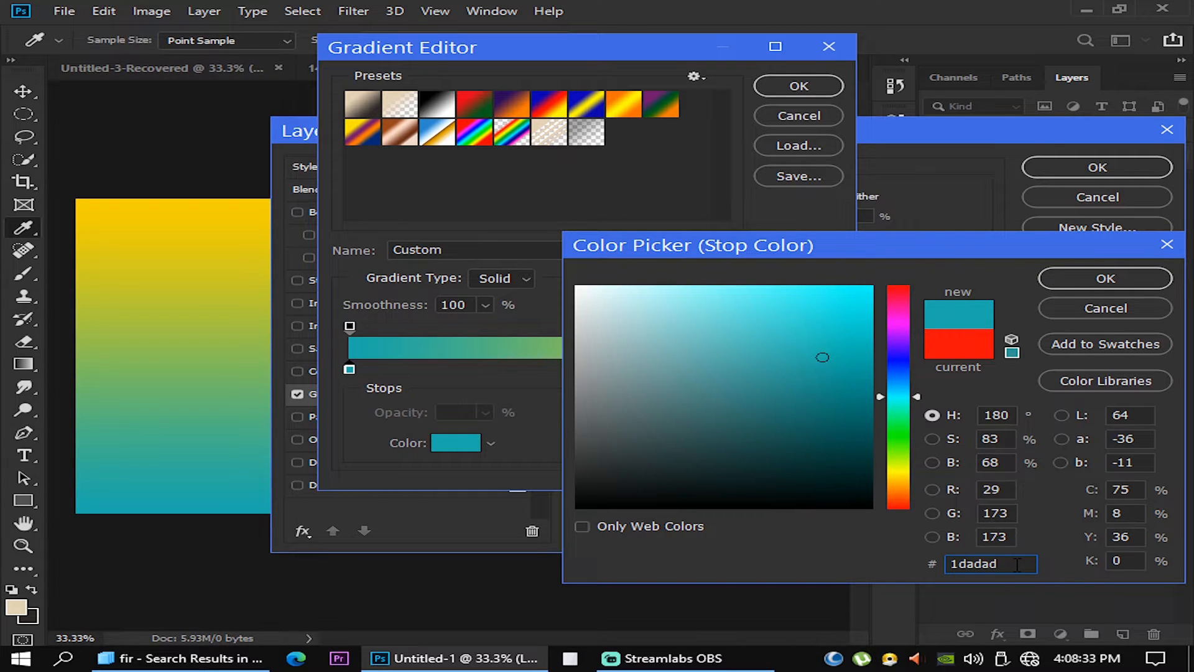
drag(1022, 565, 900, 550)
text(1)
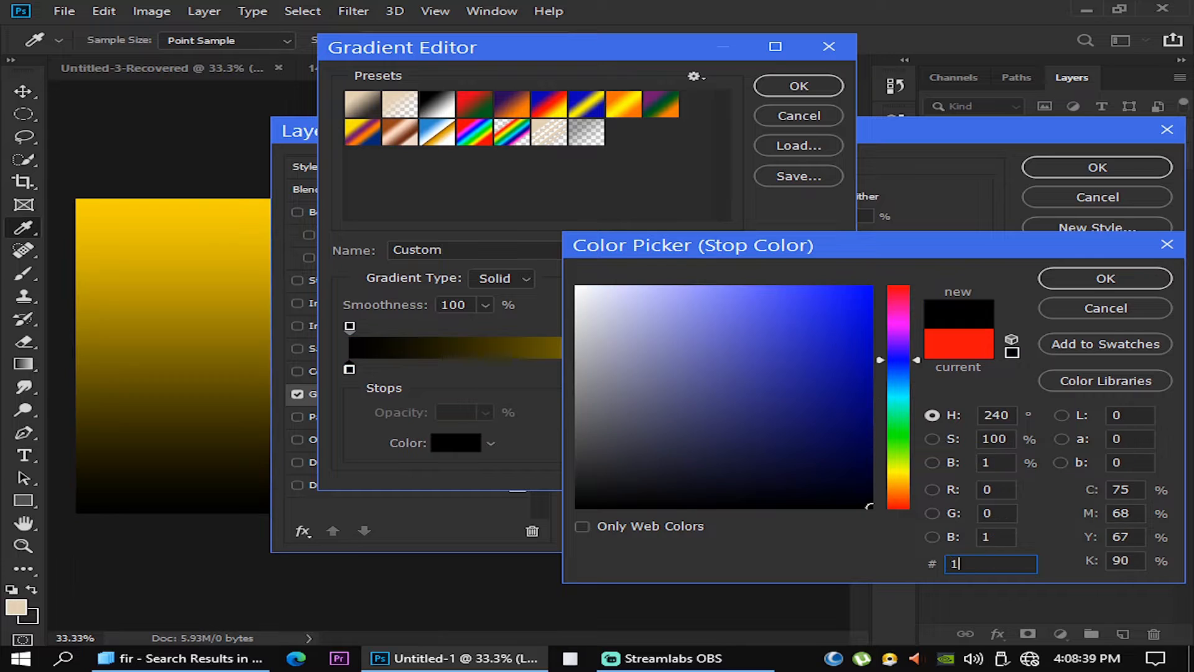
text(D1)
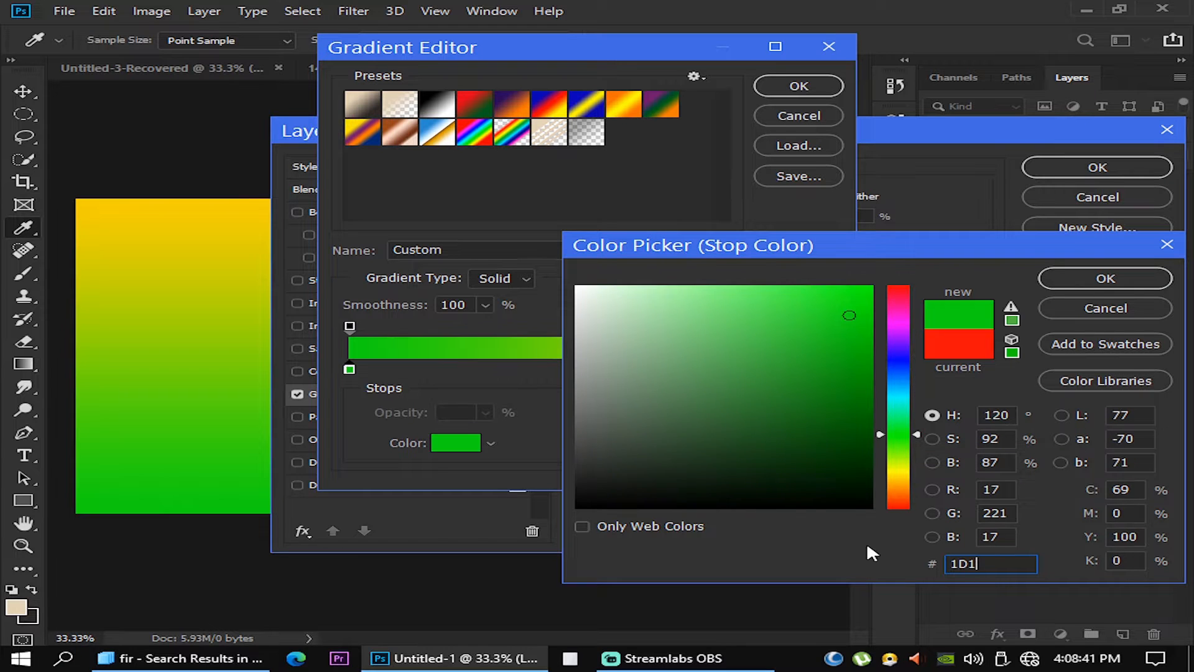
text(D1D)
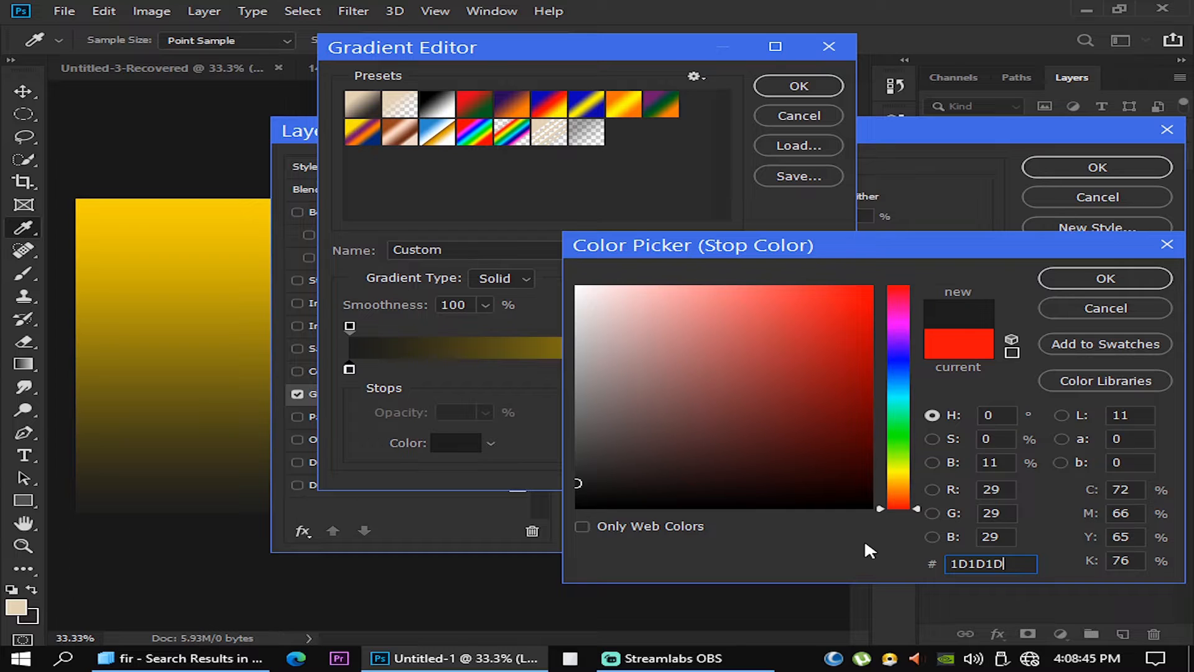
click(1076, 288)
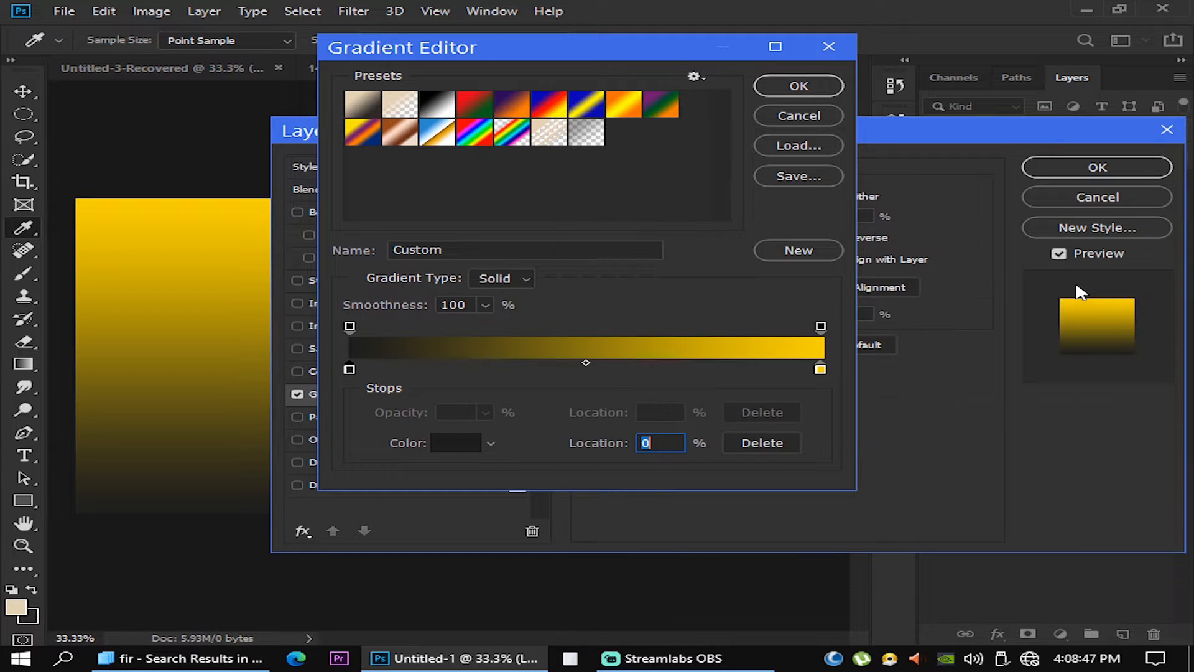
- Set the gradient's end colour stop at 100% to 333333 and apply the Gradient Overlay to the background
click(821, 370)
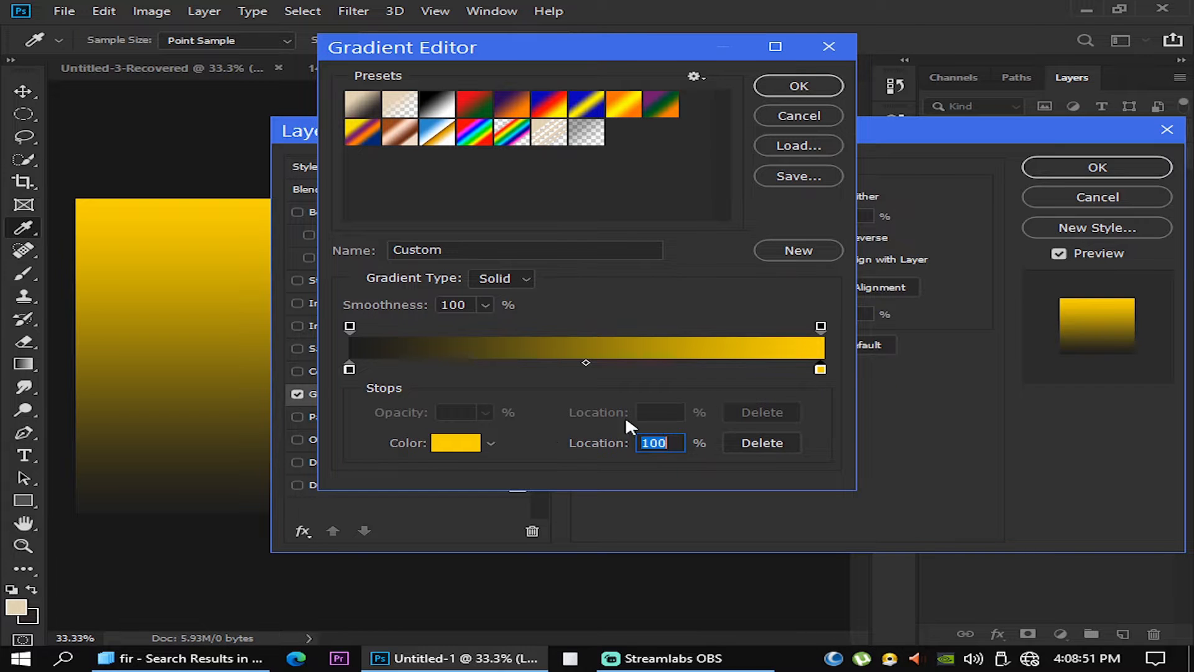
click(455, 444)
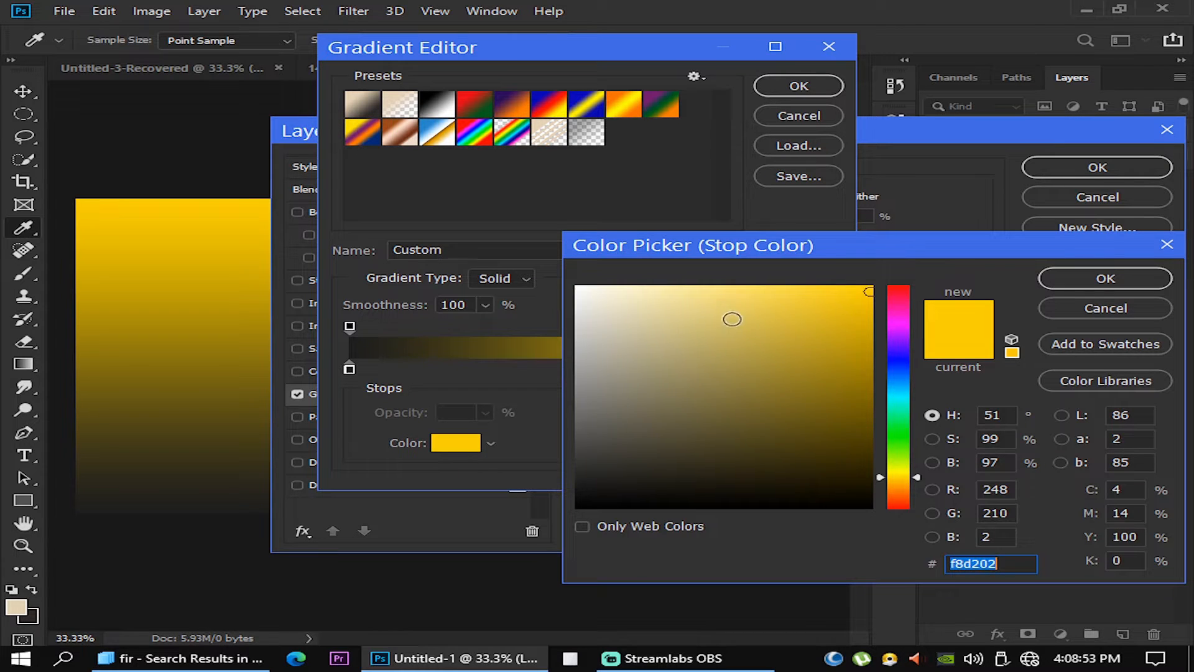
text(33)
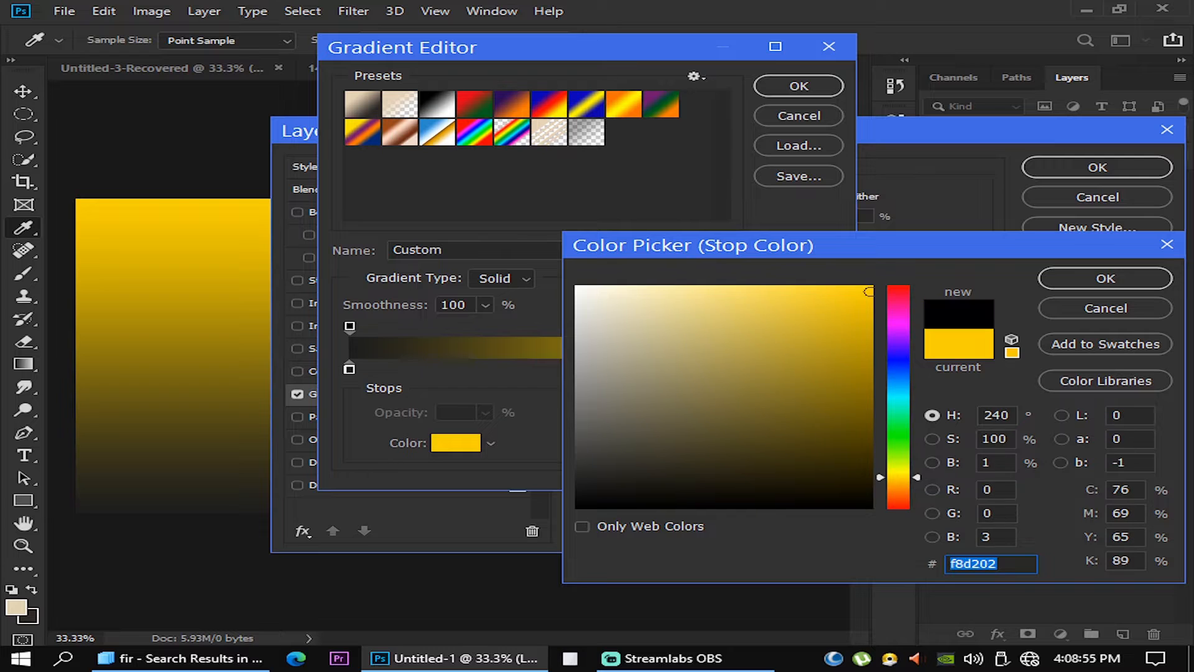
text(333)
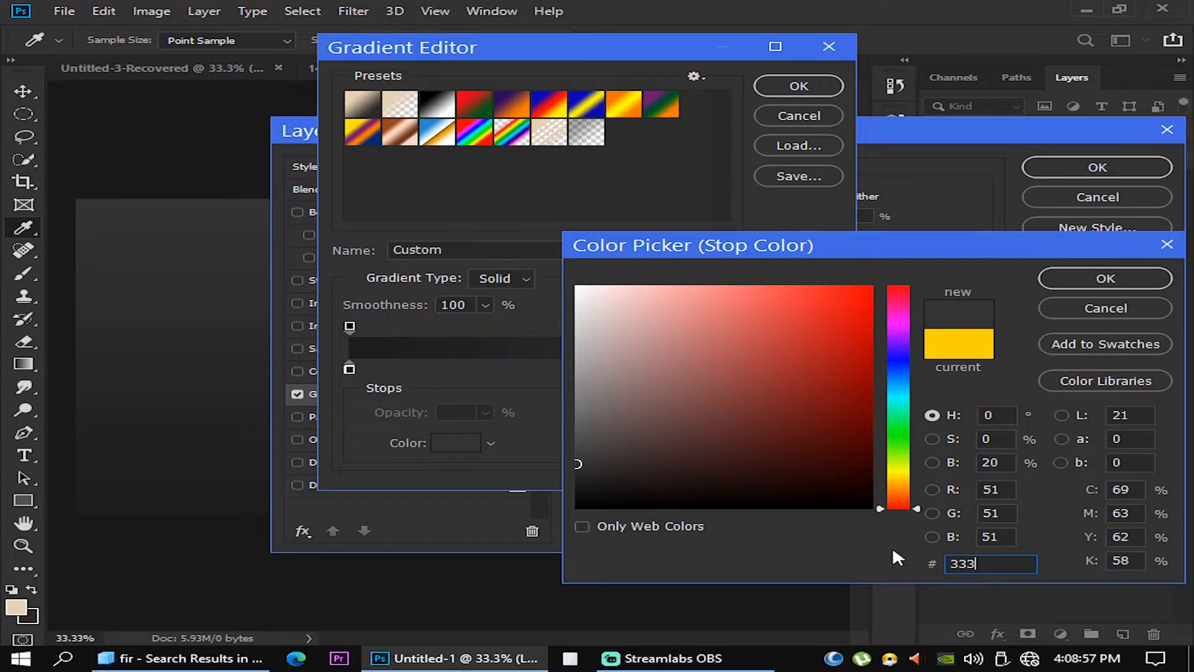
text(3)
click(1083, 278)
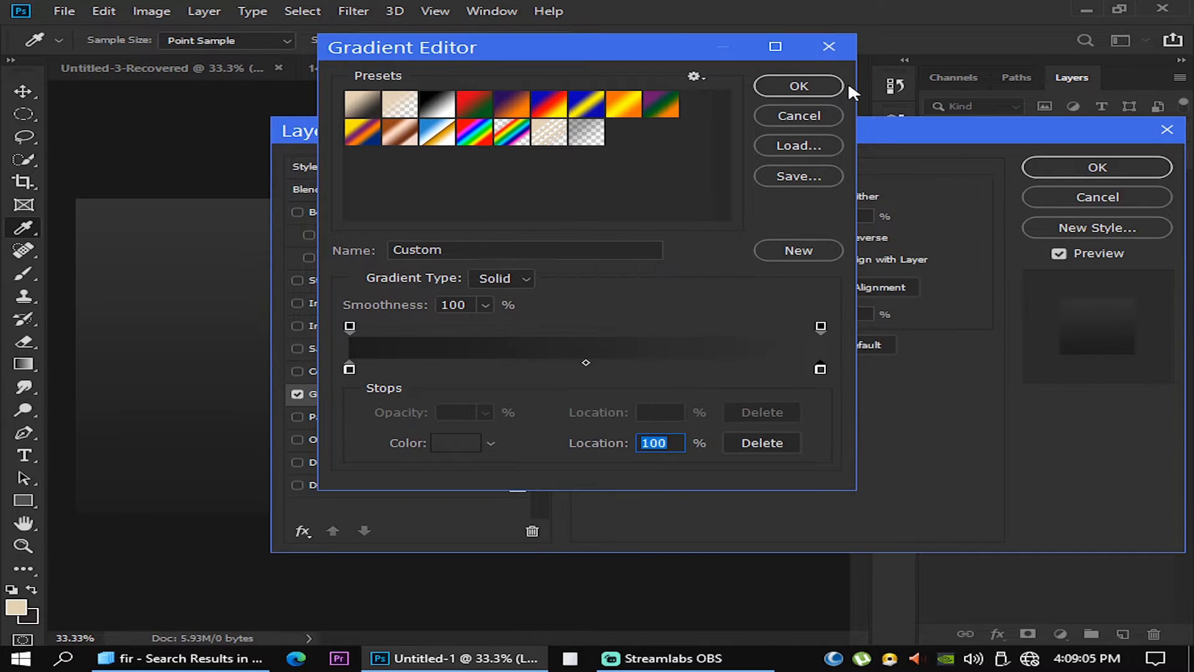
click(805, 87)
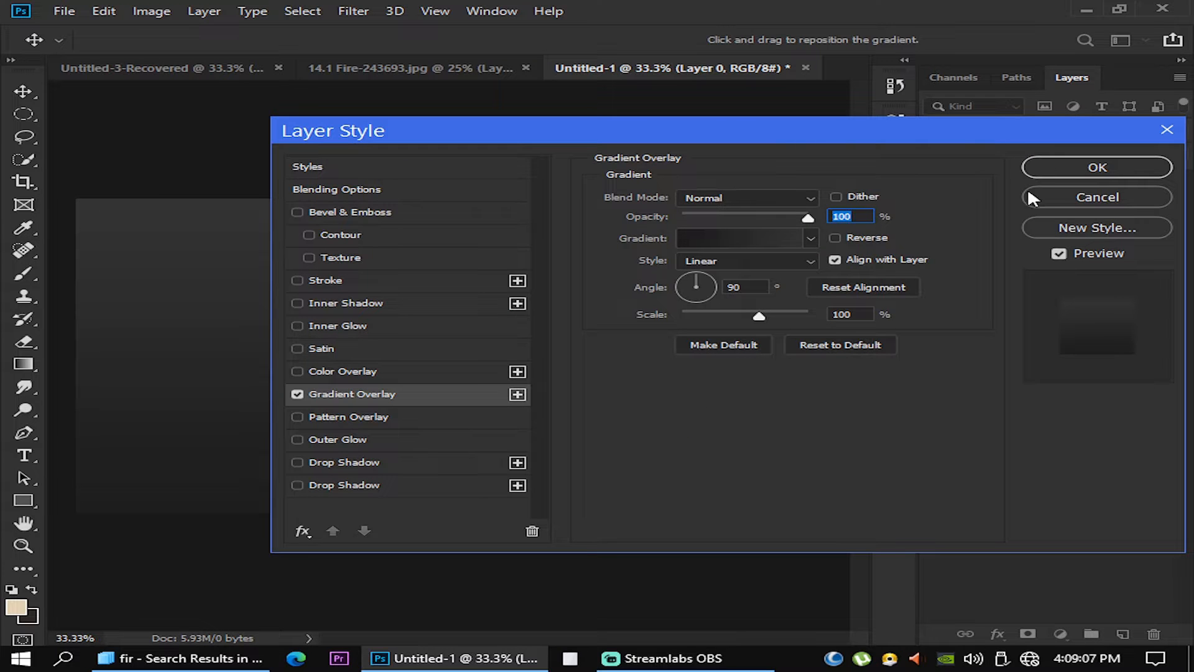
click(1107, 165)
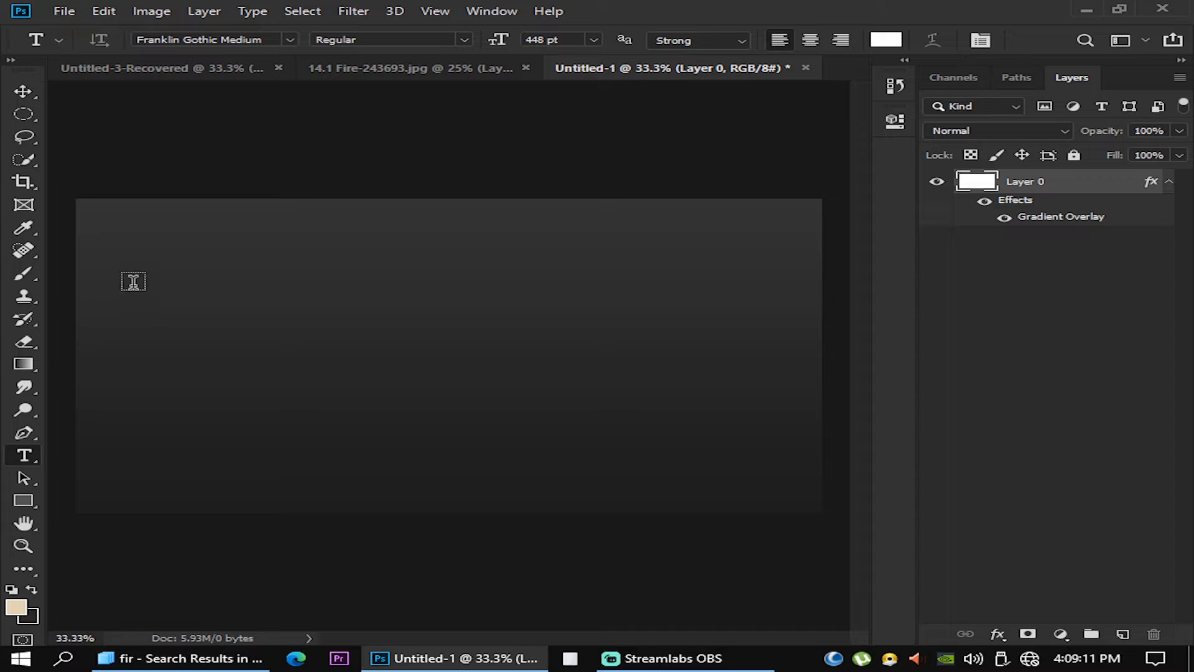
- Add the white text ON FIRE in 448 pt Franklin Gothic Medium and move it to the middle of the canvas
drag(126, 265, 779, 463)
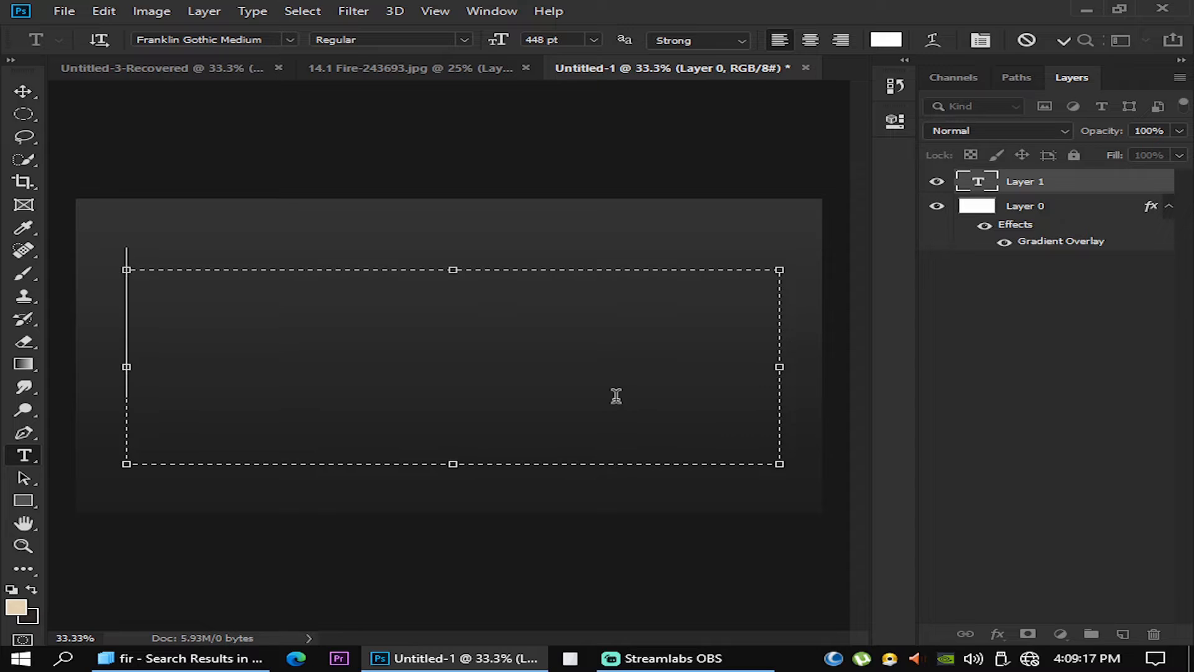
text(ON)
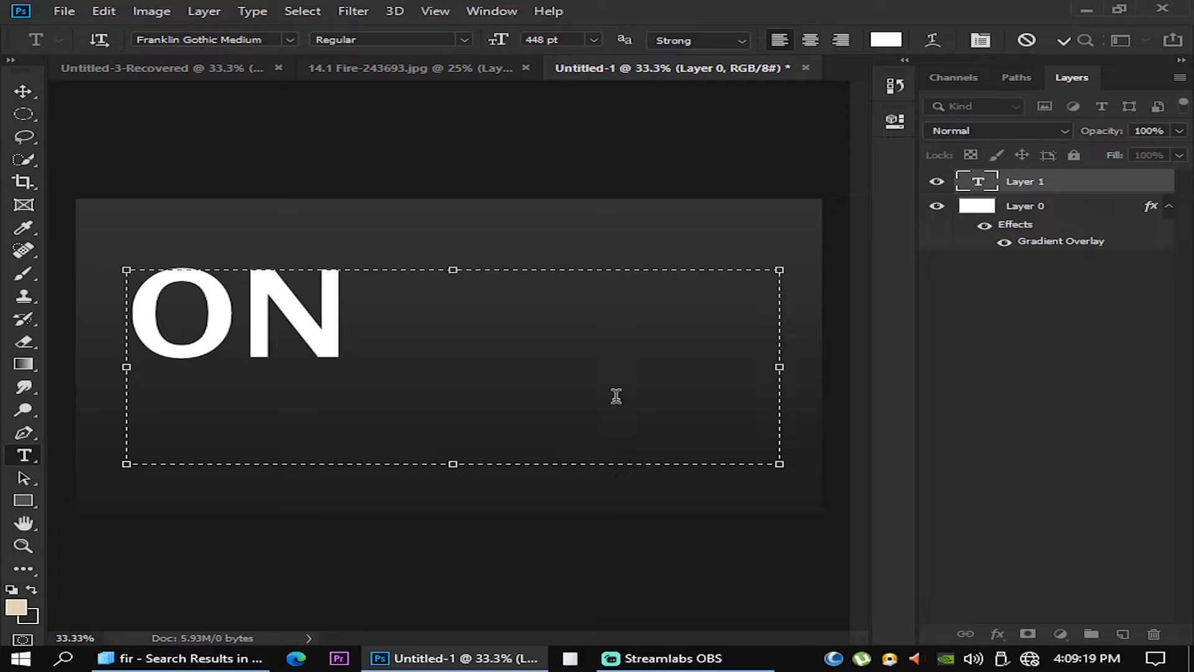
text( FIR)
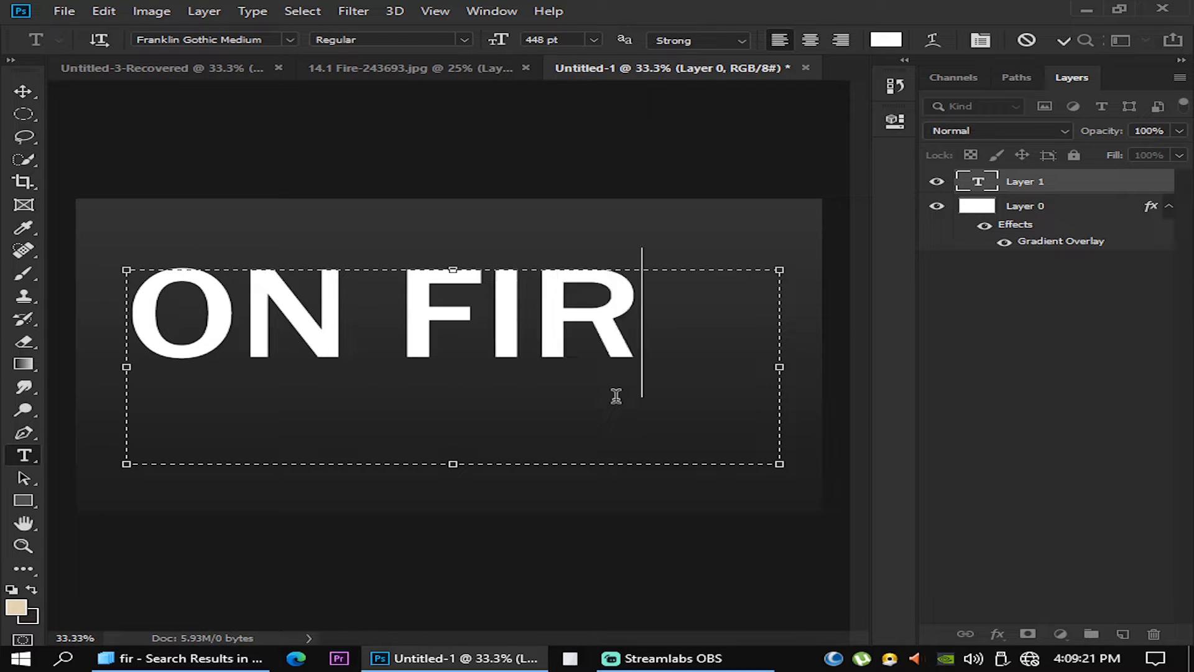
text(E)
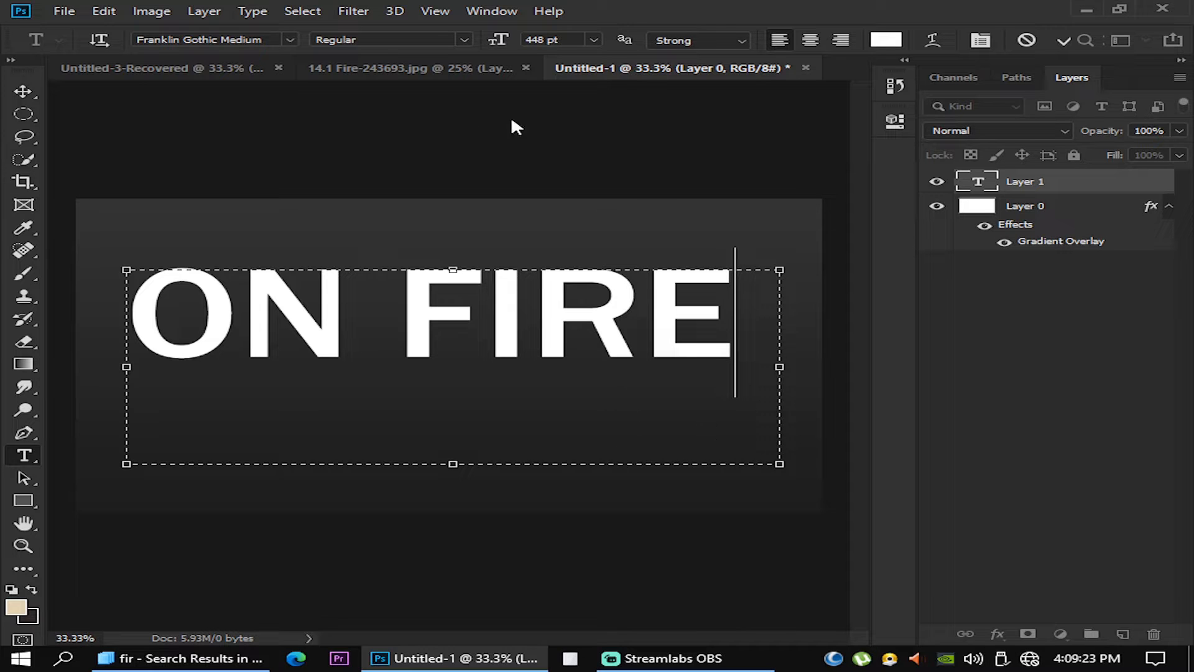
click(23, 93)
drag(451, 280, 528, 368)
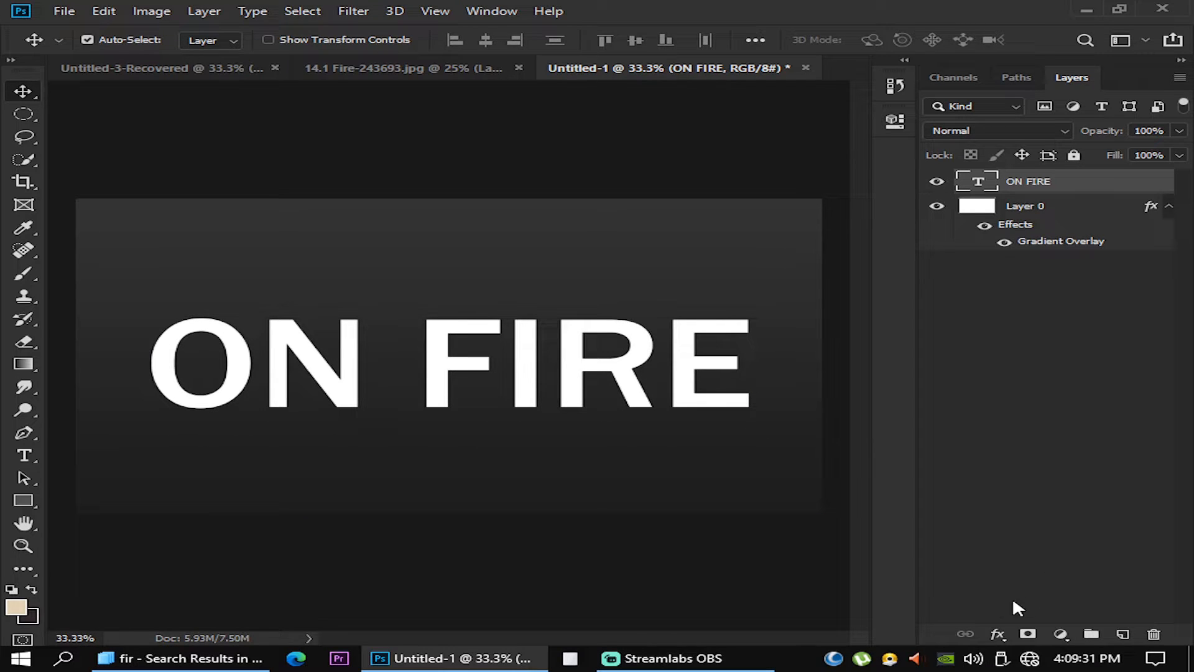
- Add a 4 px outside Stroke in red ff0000 at 100% opacity to the ON FIRE text layer
click(997, 634)
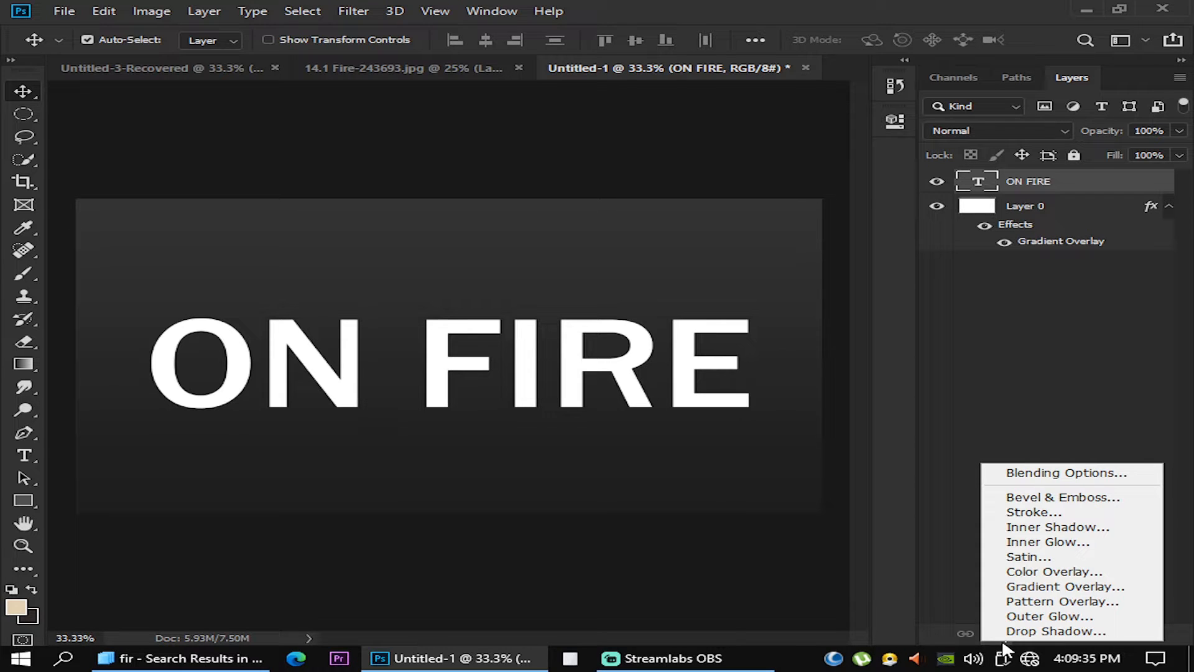
click(1027, 514)
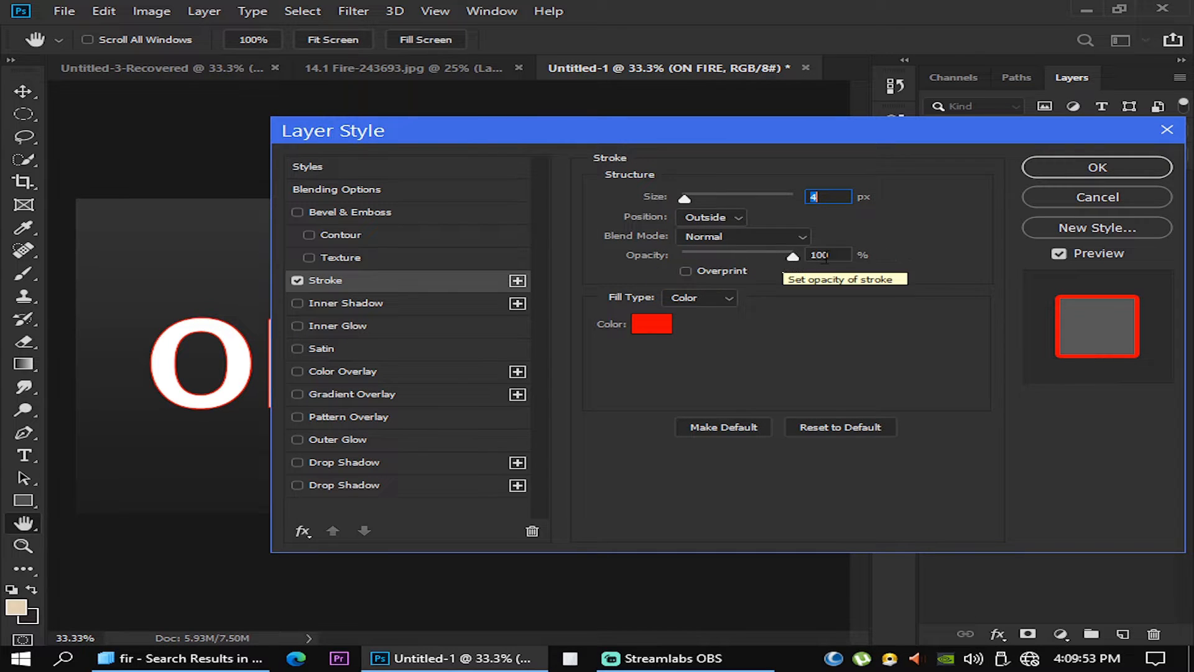
click(647, 324)
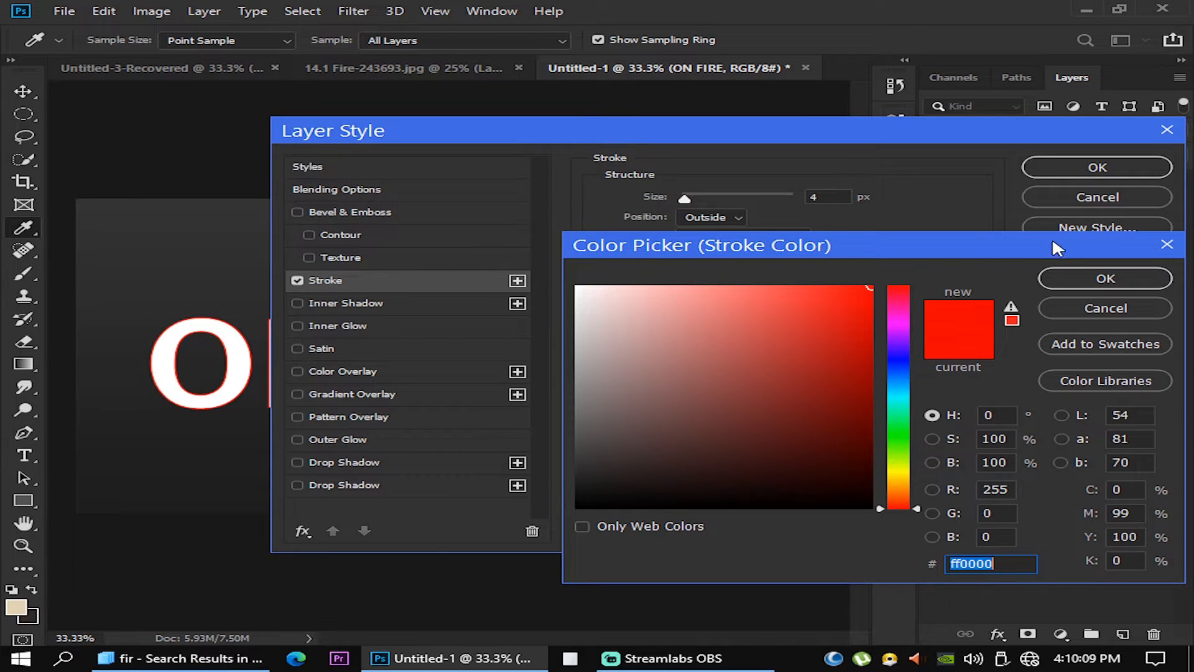
click(1105, 284)
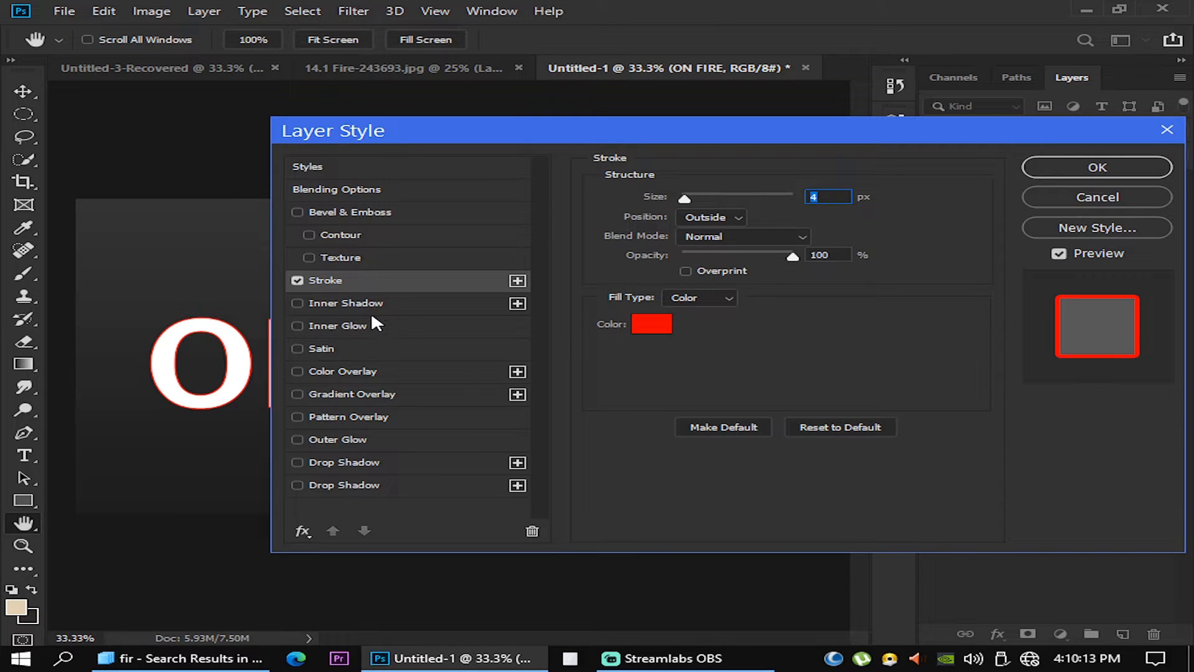
- Enable an Inner Glow on the text with colour ffea00, Normal blending, 100% opacity, Edge source and 32 px size
click(333, 324)
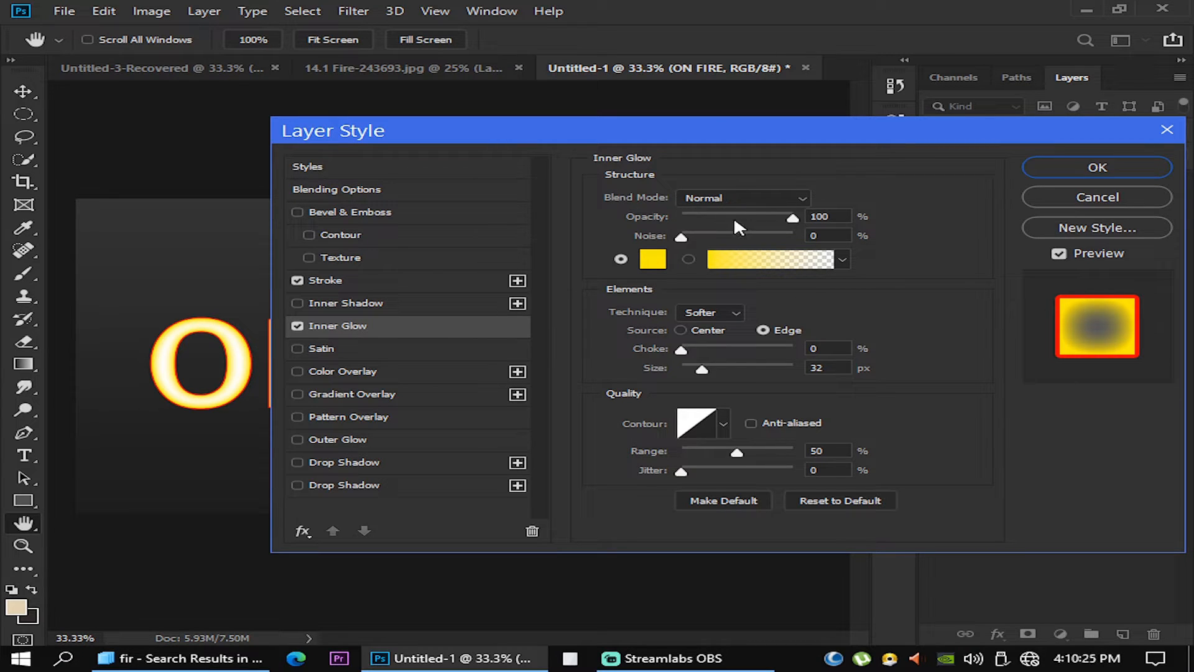
click(650, 258)
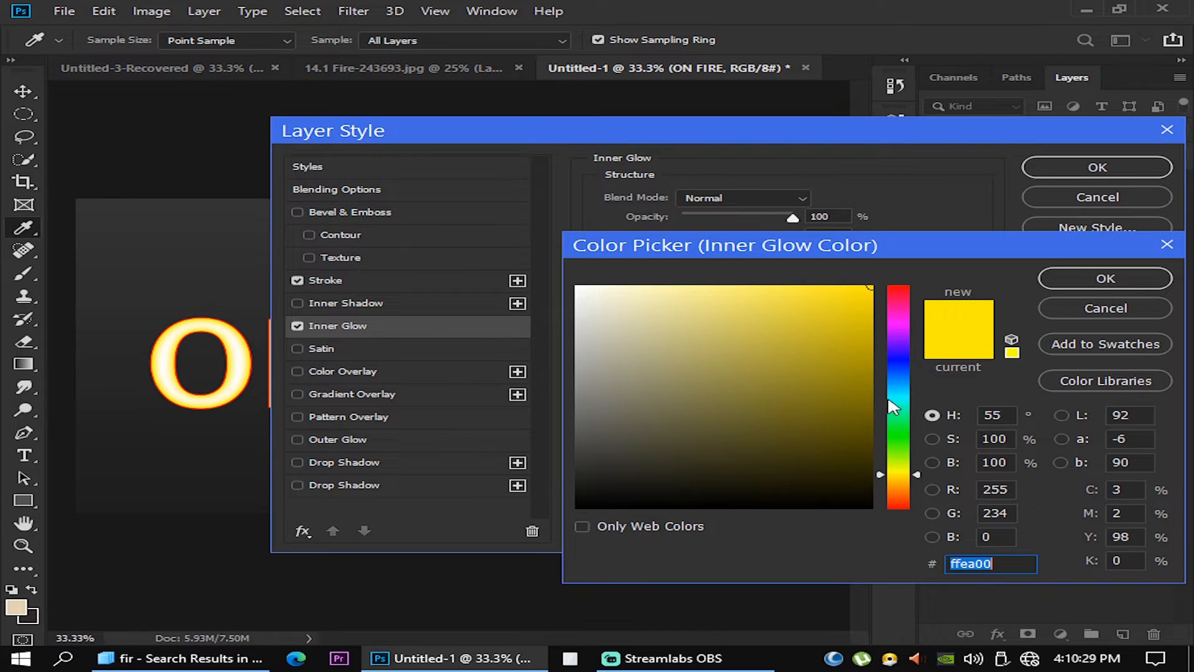
click(1005, 568)
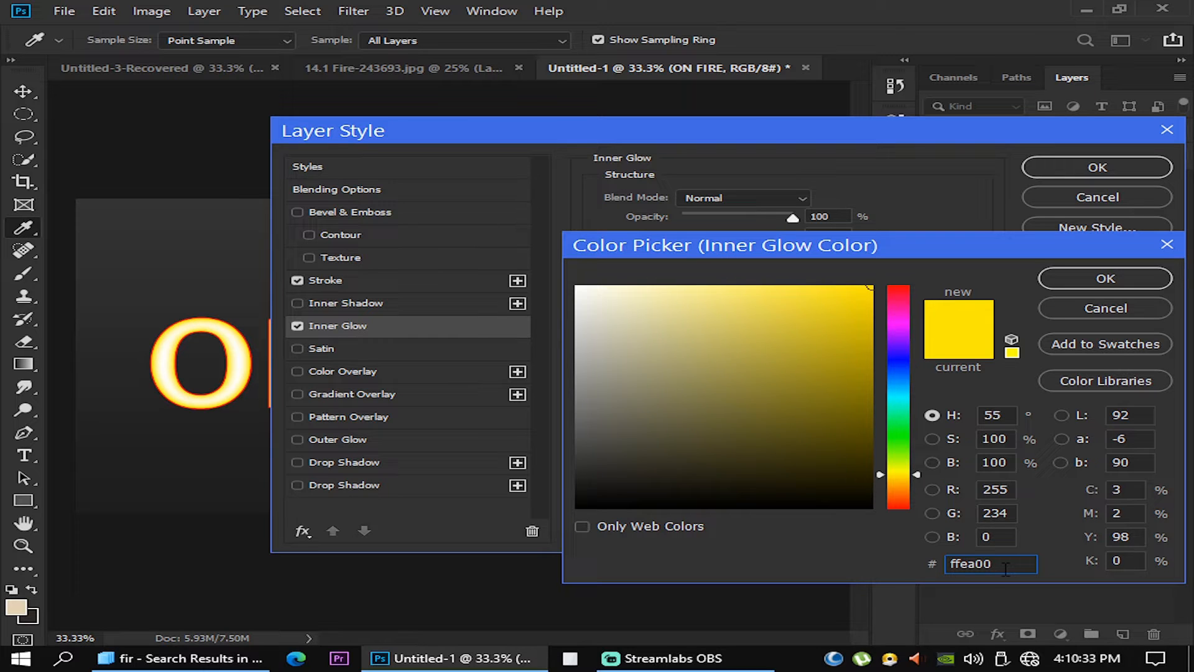
click(1095, 277)
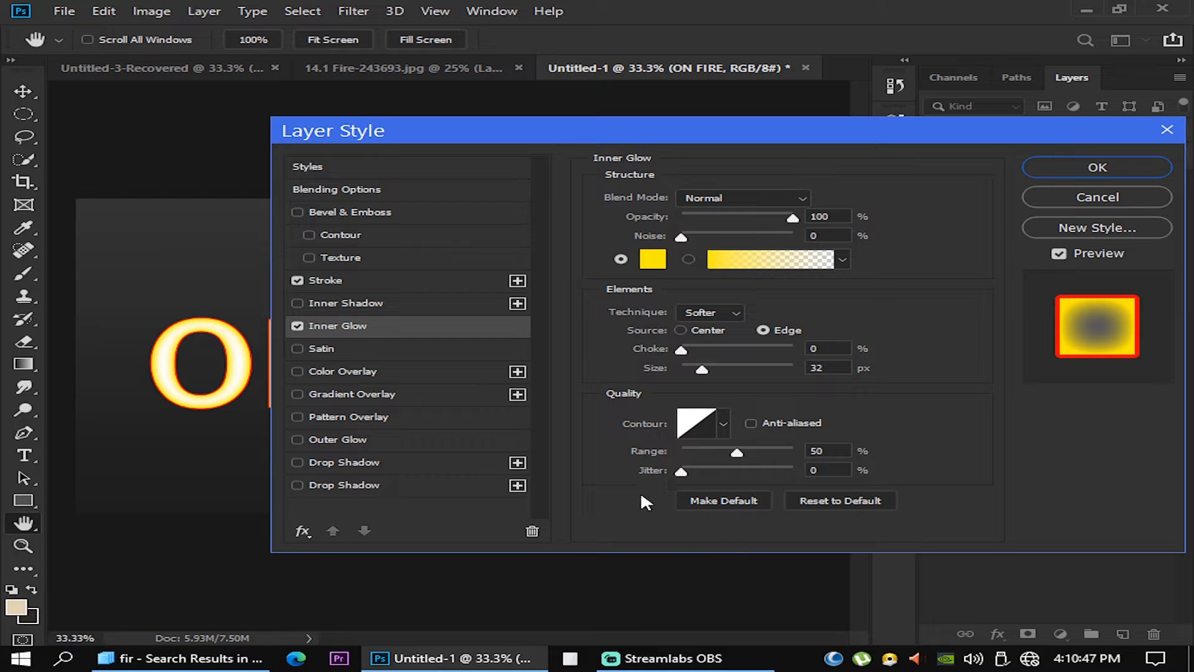
- Enable Satin on the text with Multiply blending, colour ff0000, 100% opacity, 90° angle, 50 px distance and 80 px size
click(828, 366)
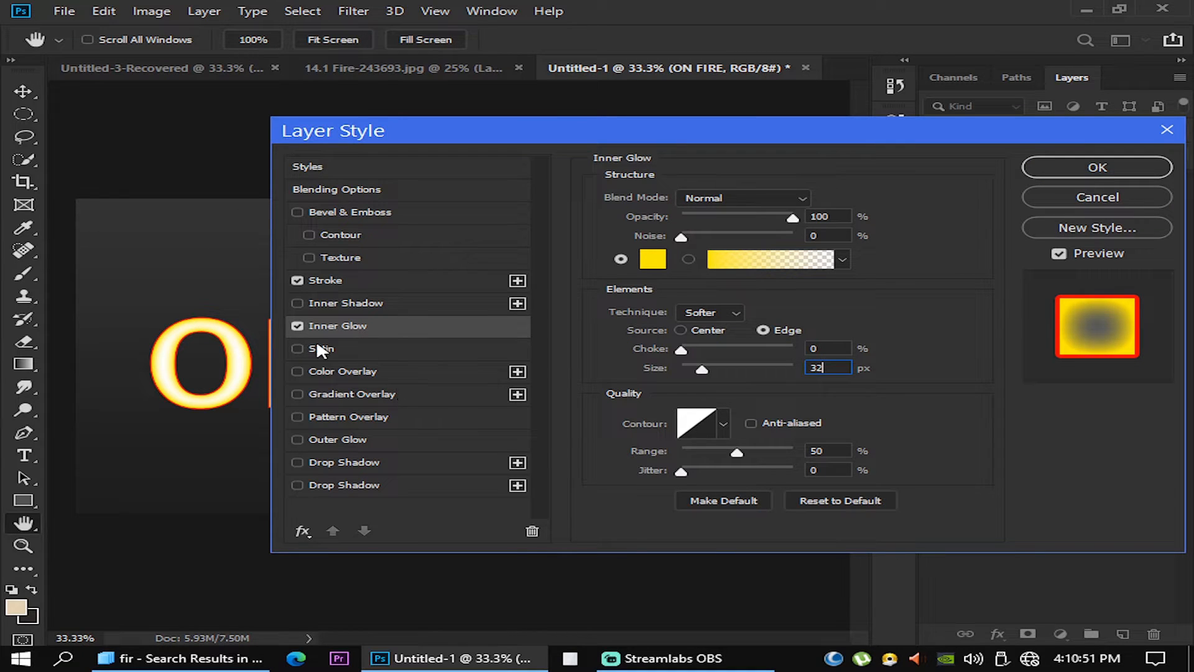
click(297, 349)
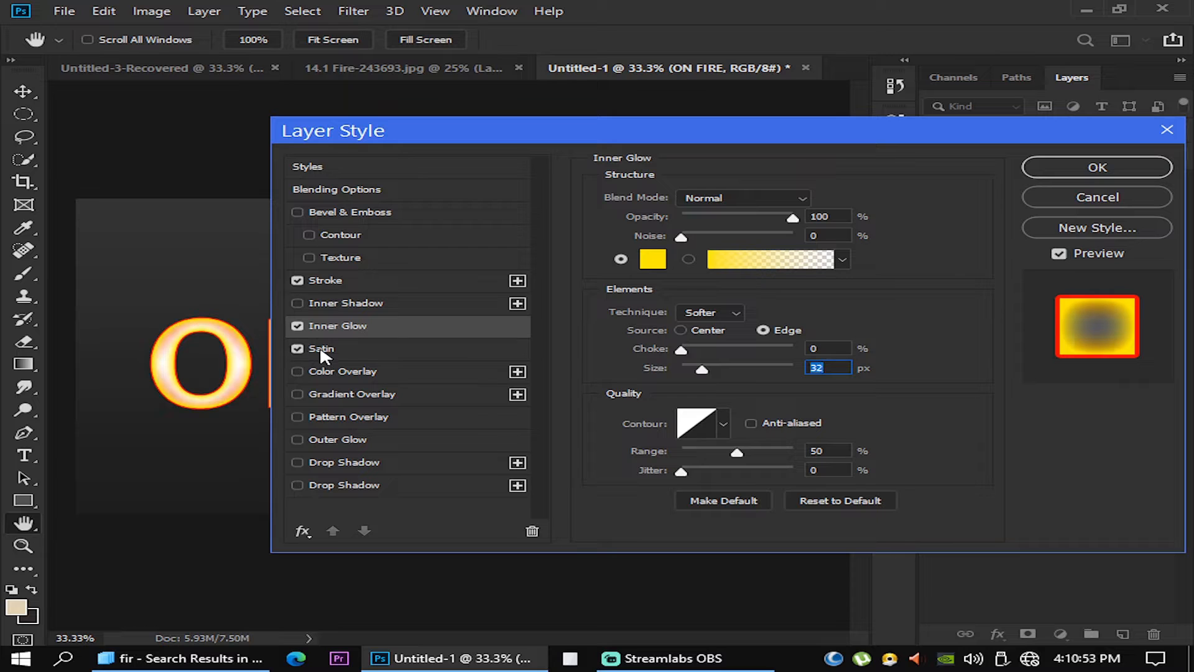
click(338, 349)
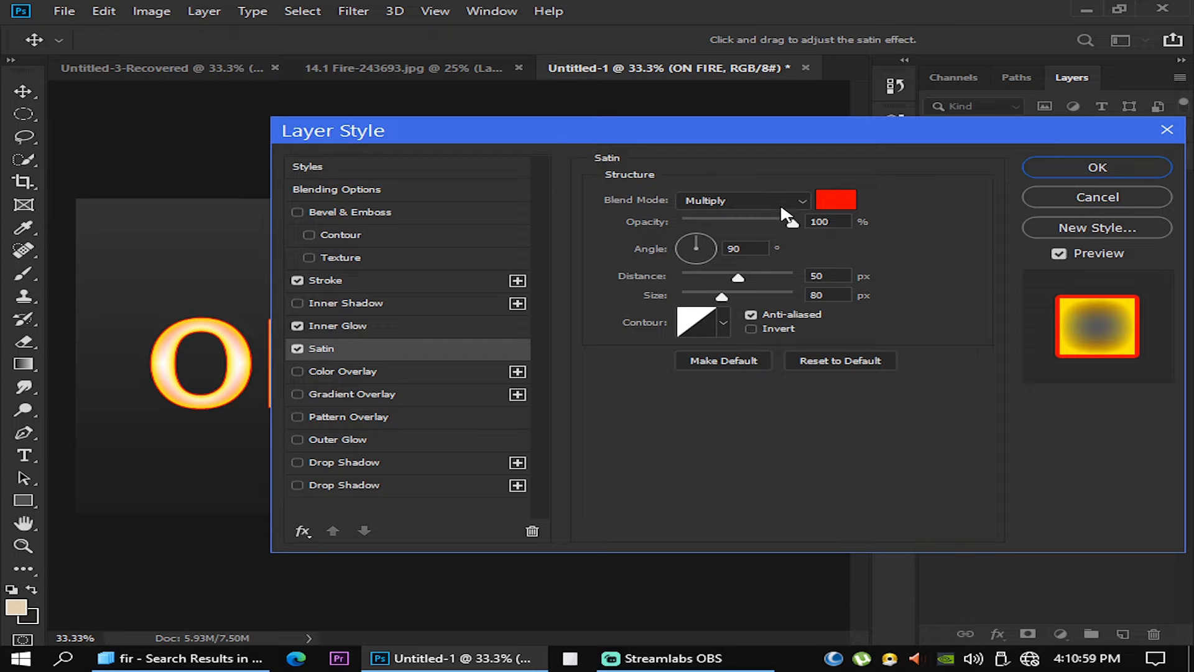
click(848, 207)
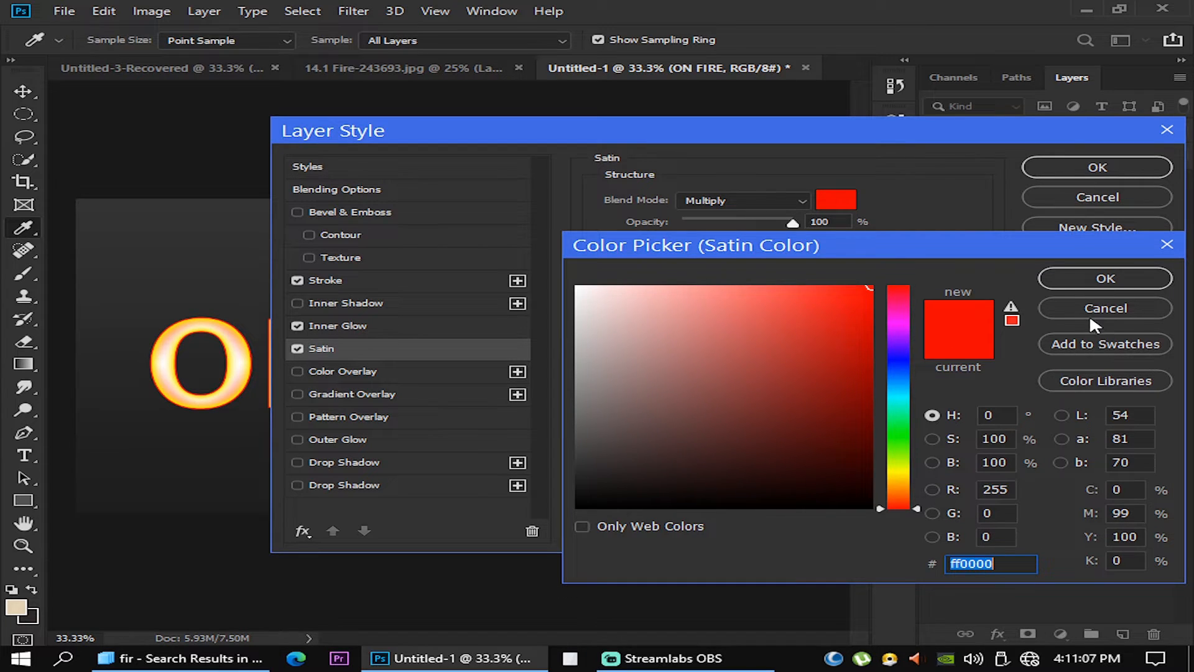
click(1106, 278)
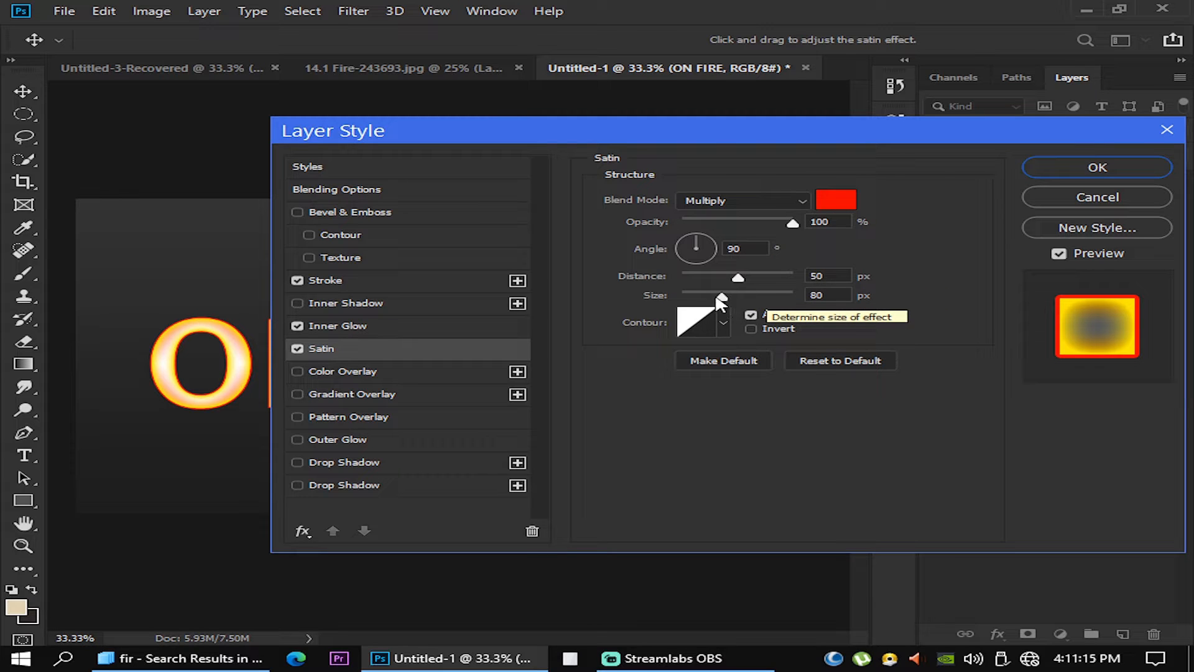
click(843, 294)
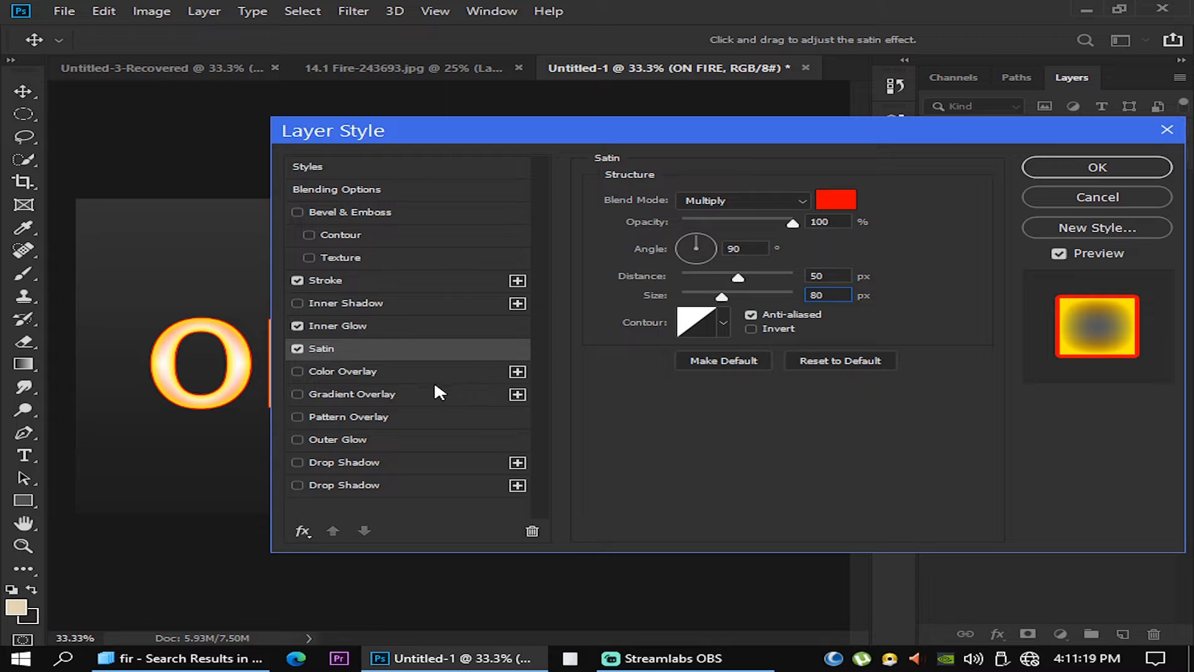
- Enable a Gradient Overlay on the text and set the gradient's start colour stop at 0% to FF0909
click(302, 395)
click(349, 400)
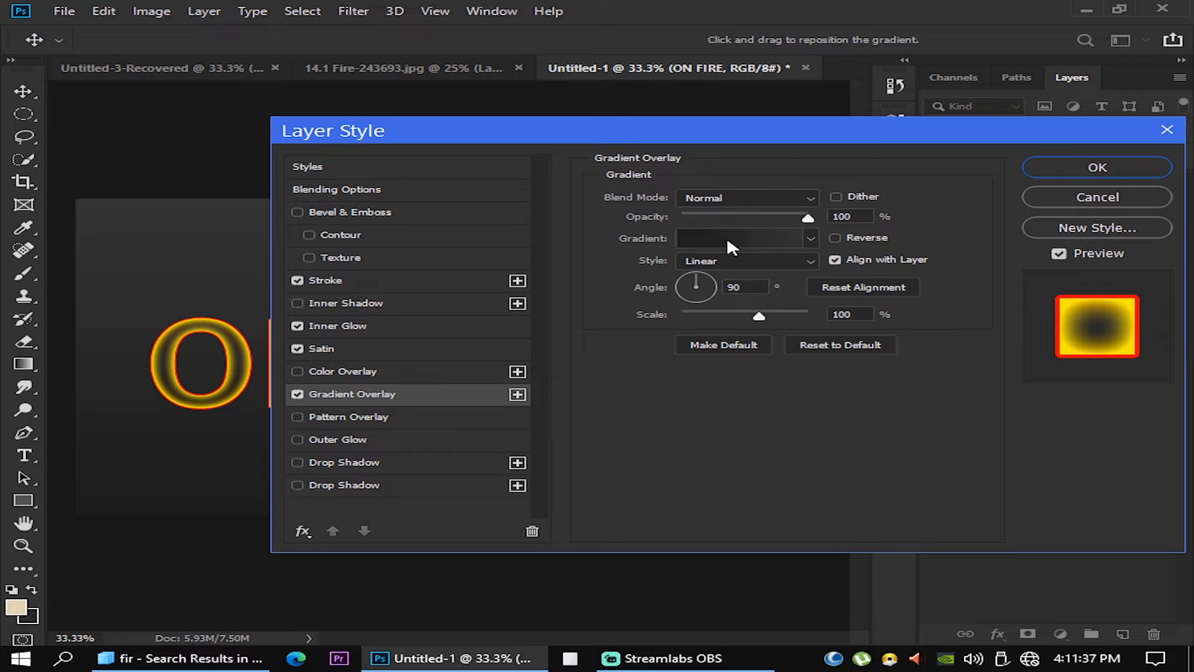
click(703, 237)
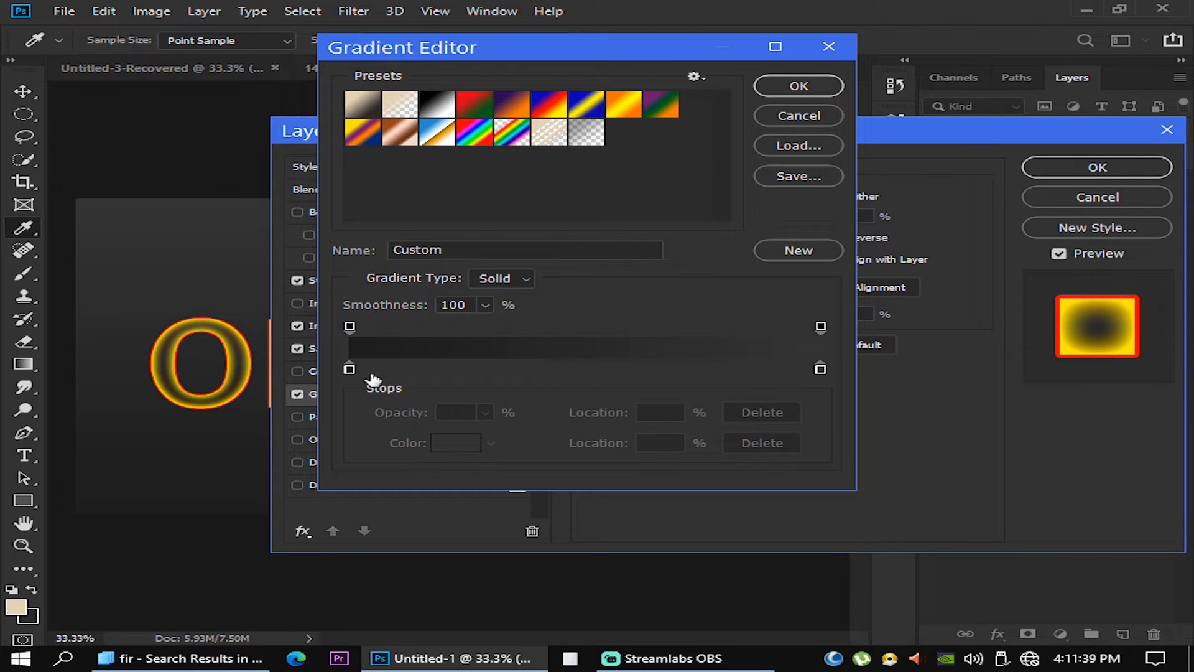
click(349, 369)
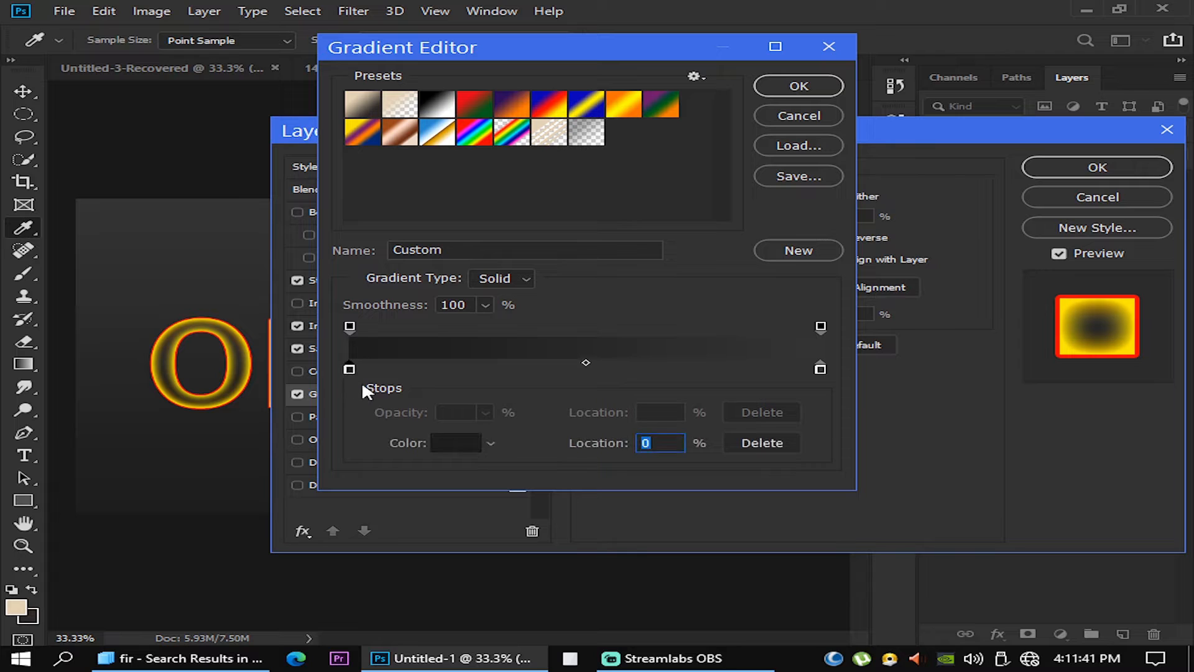
click(453, 449)
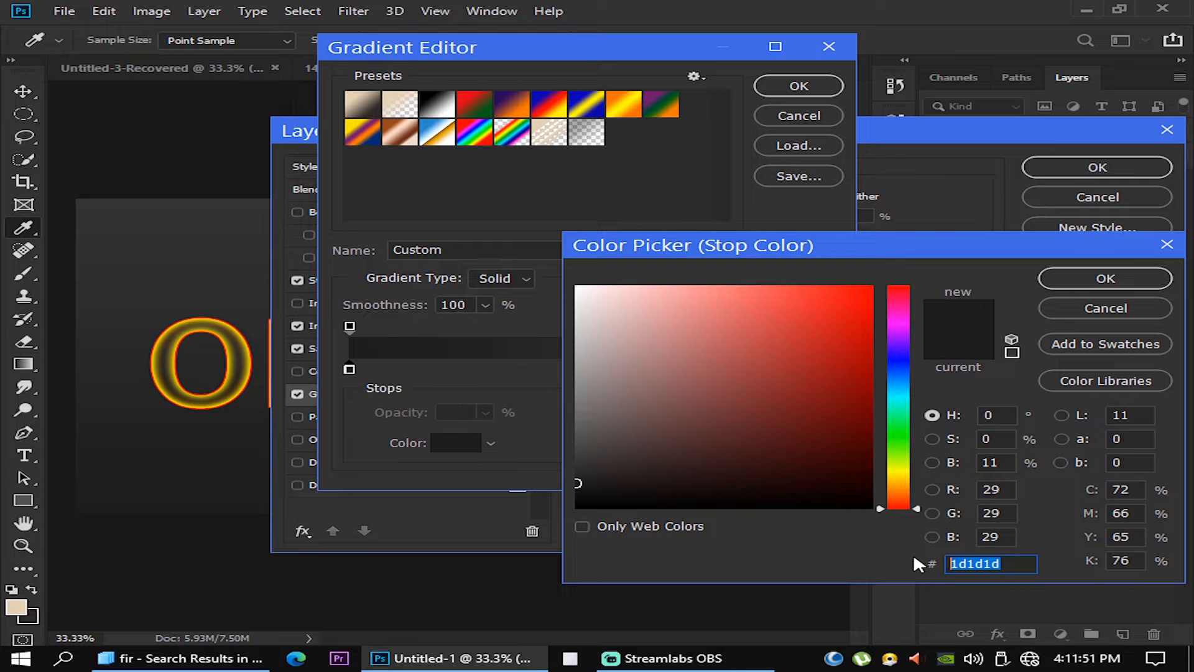
text(FF)
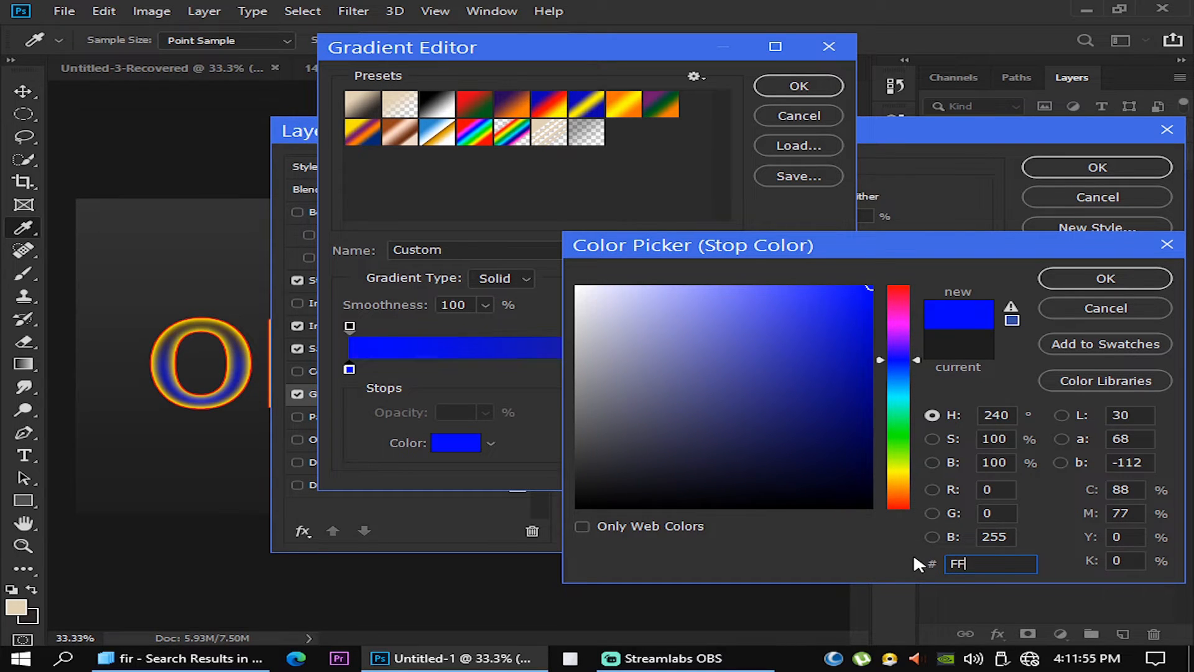
text(0909)
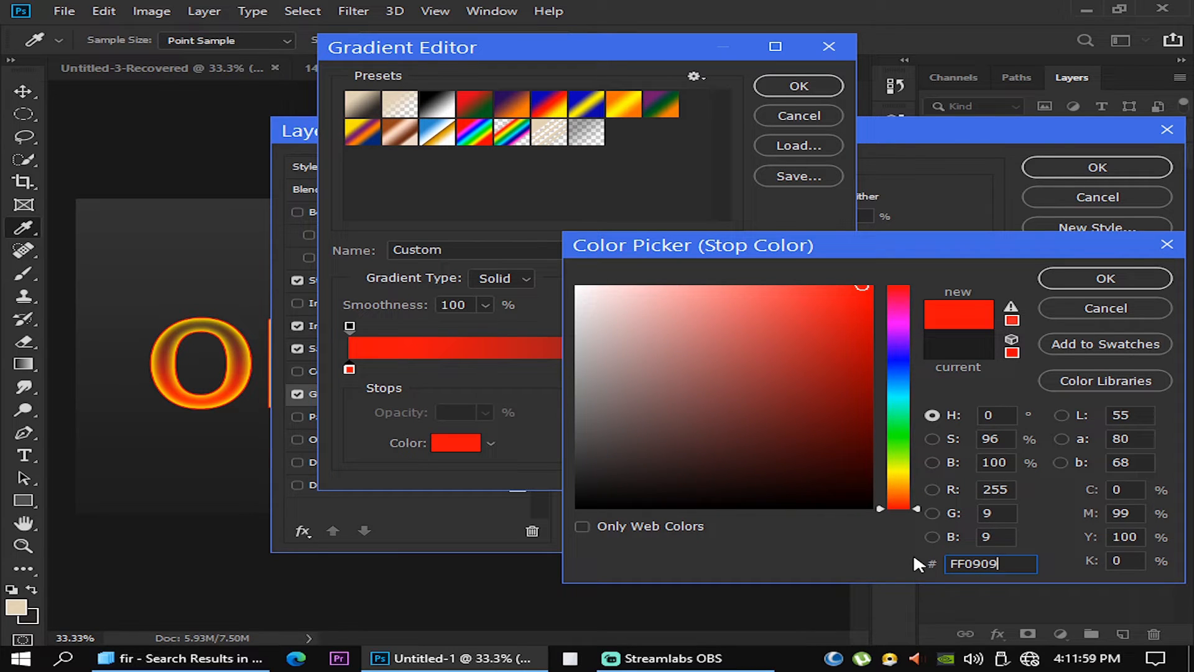
click(1095, 278)
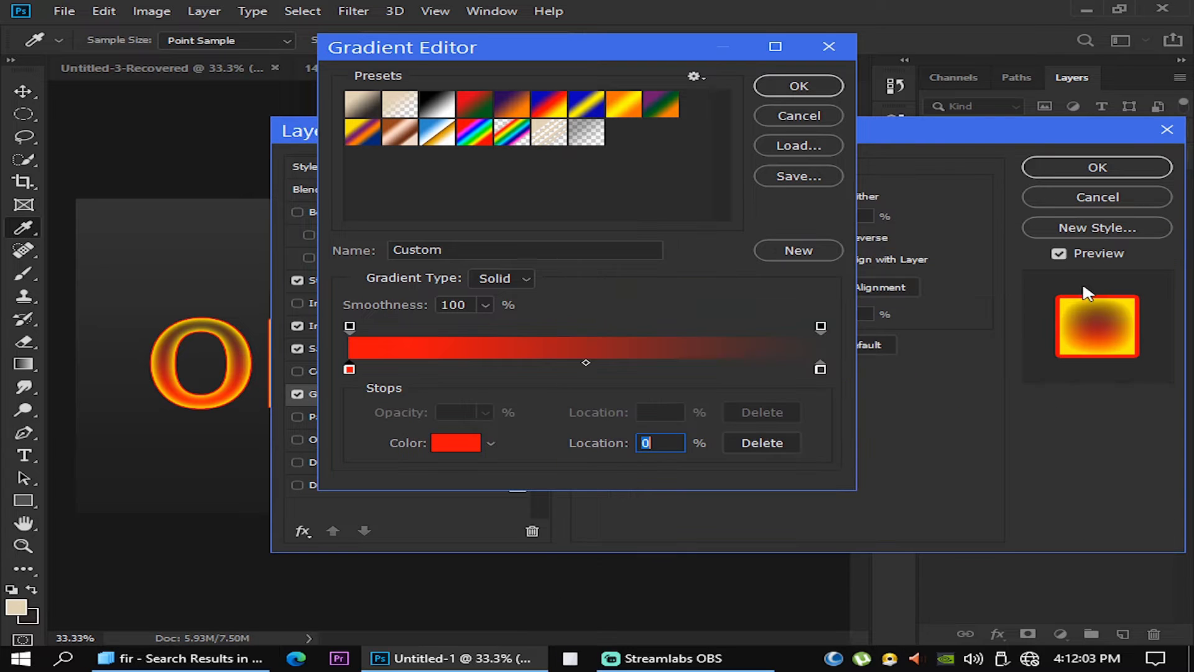
- Set the text gradient's end colour stop at 100% to F8D202 and accept the gradient
click(819, 370)
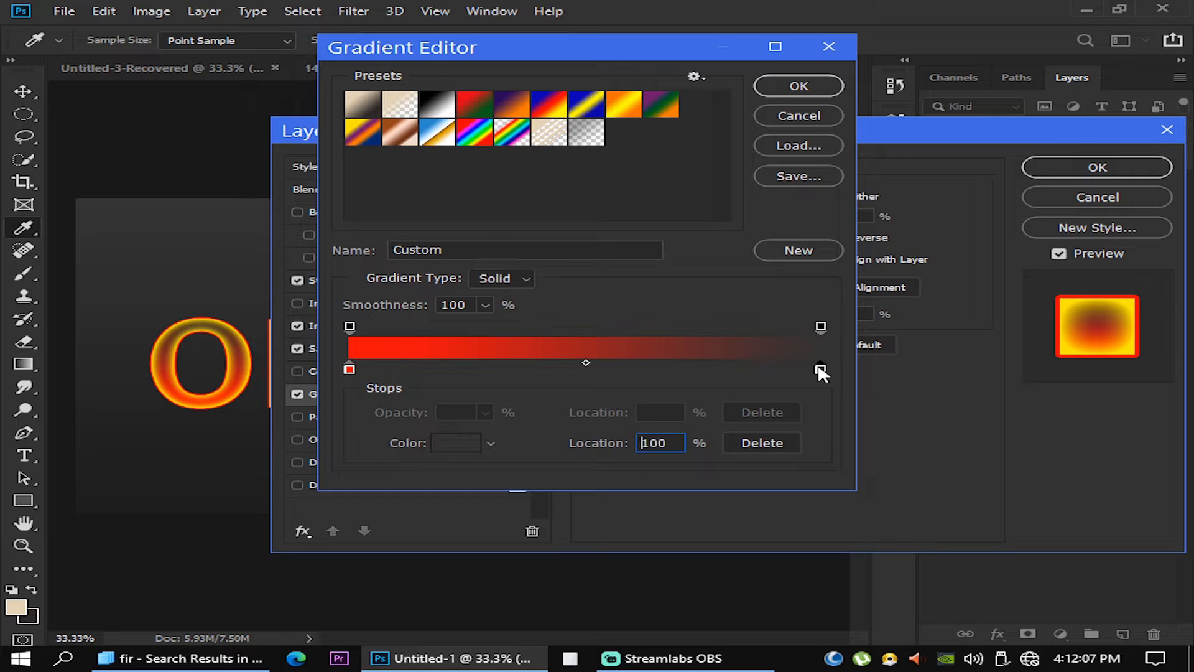
click(463, 446)
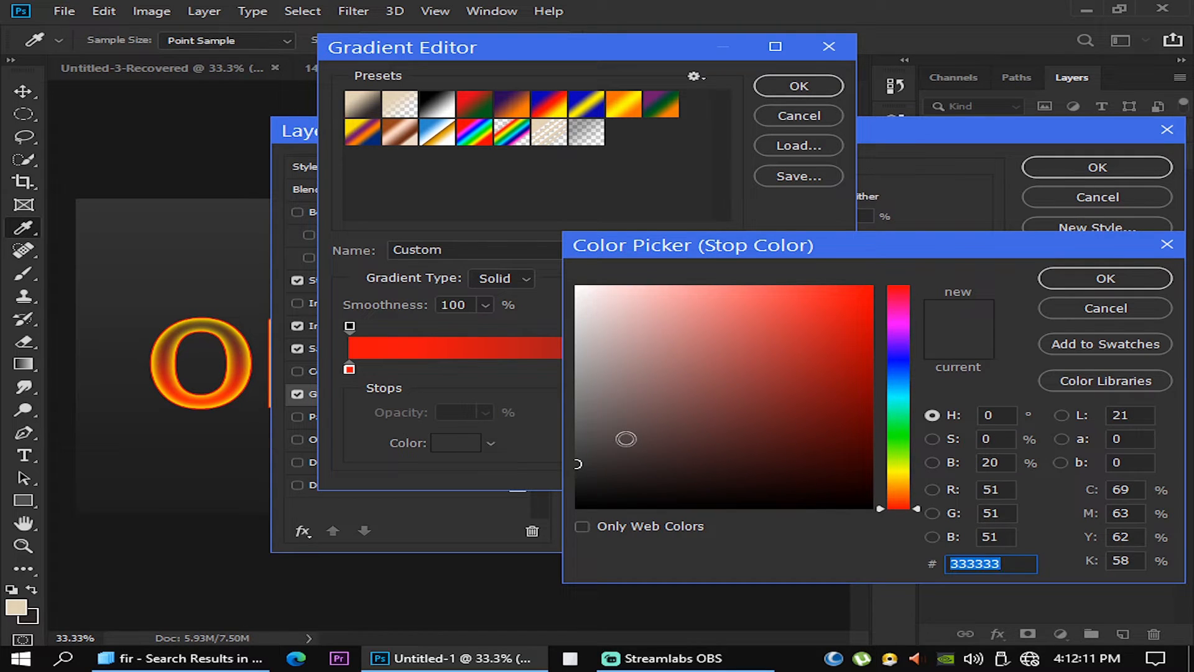
text(F)
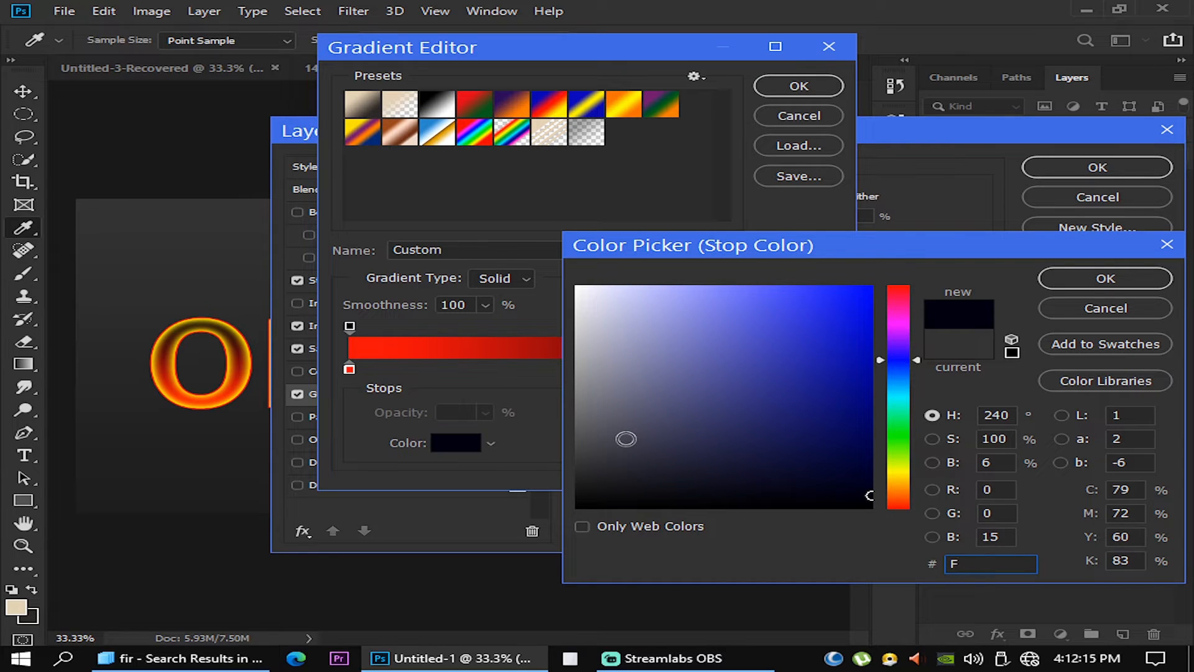
text(8)
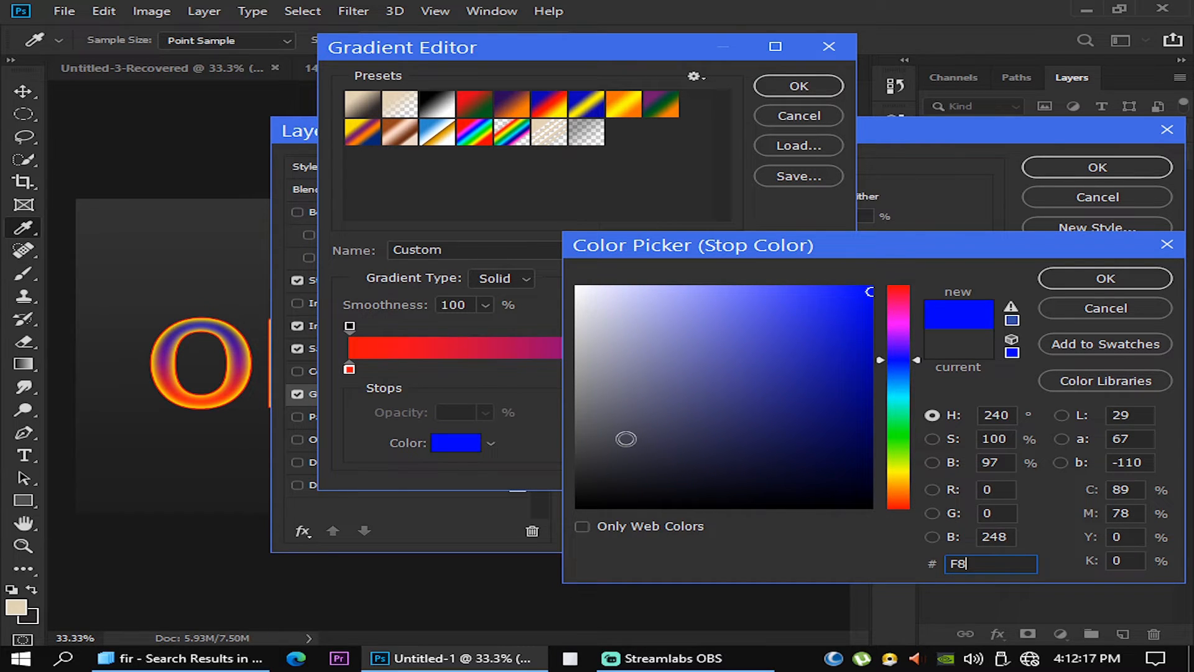
text(D2)
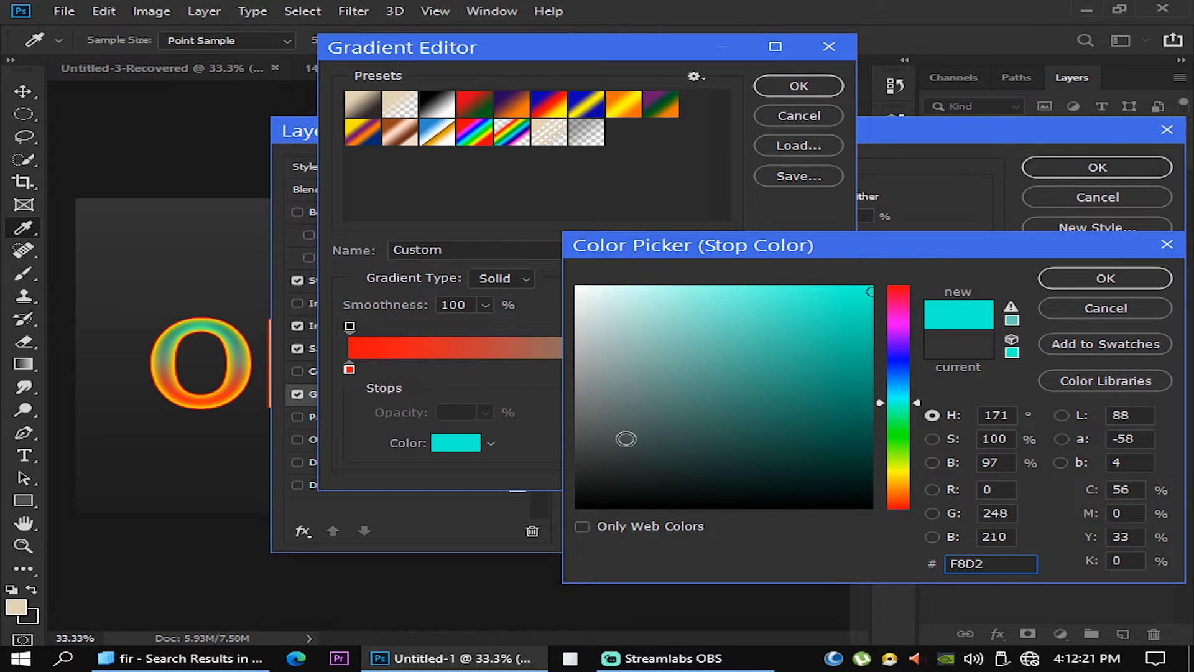
text(02)
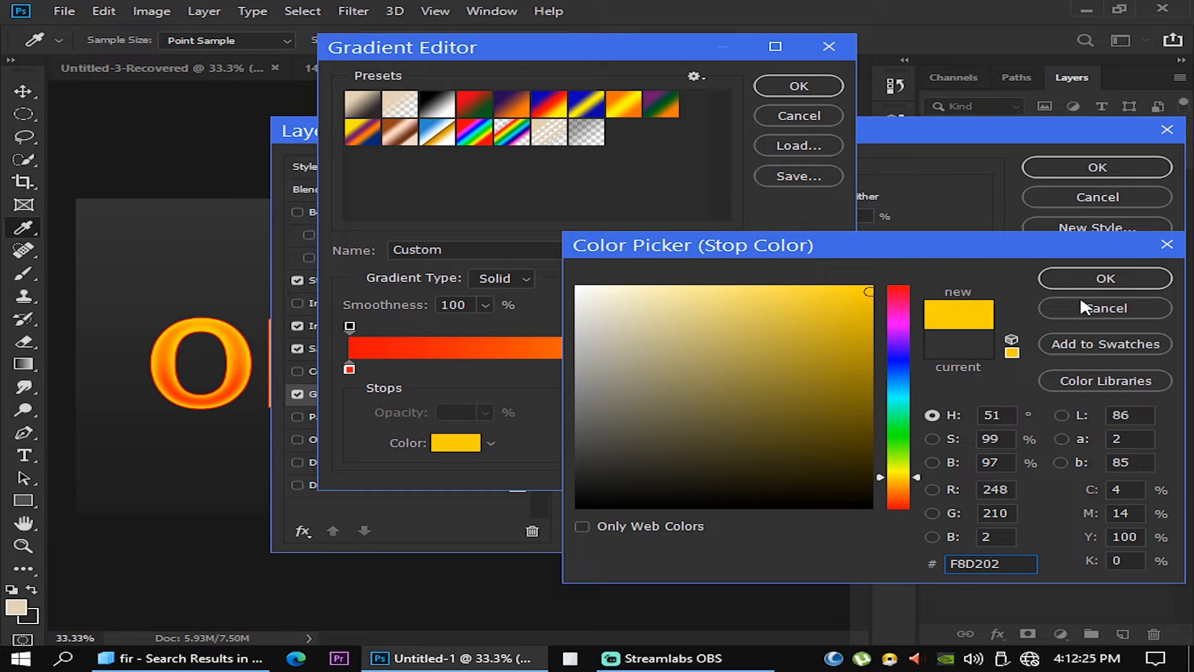
click(1085, 278)
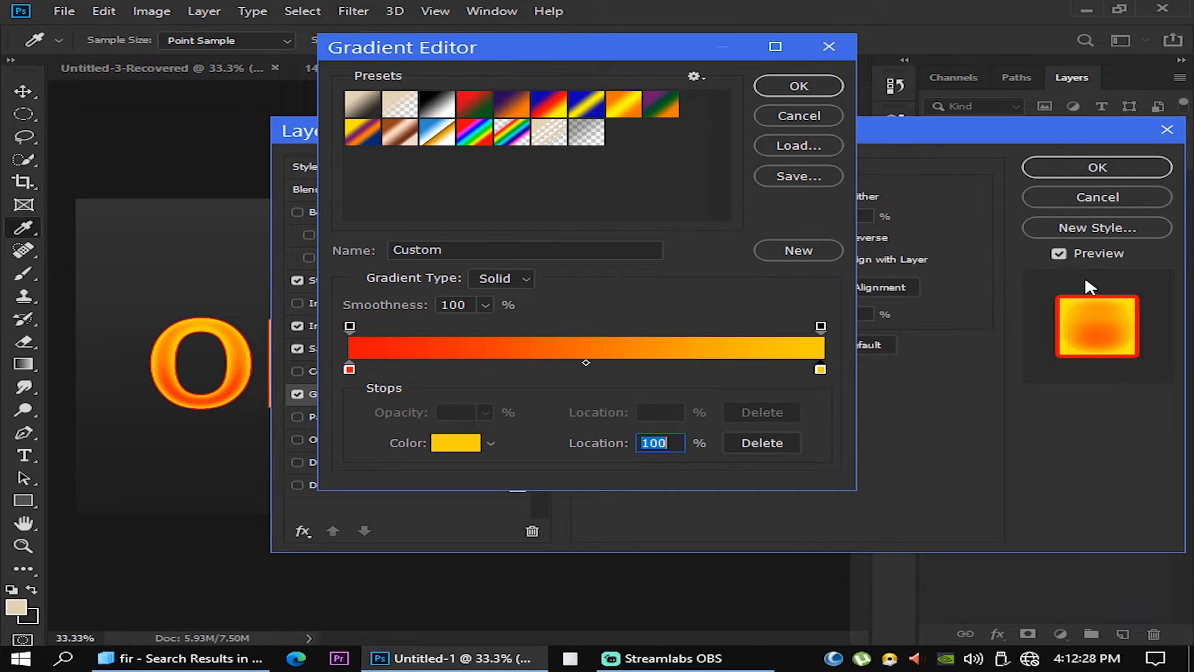
click(803, 87)
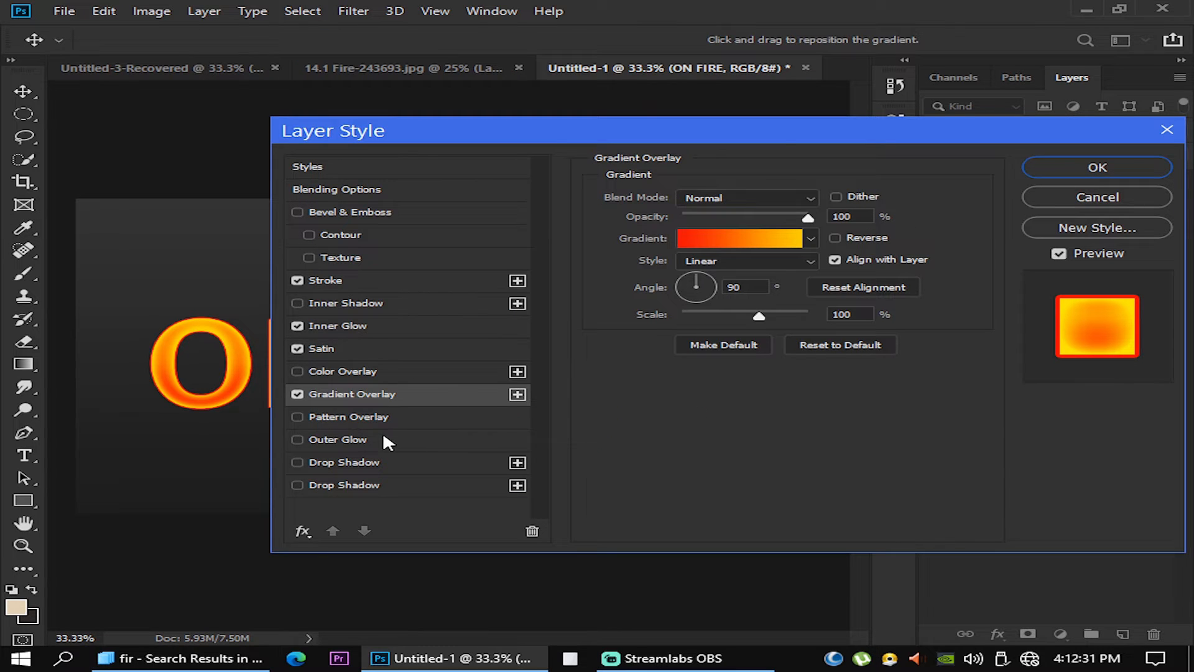
- Enable an Outer Glow on the text with colour d23c0e, Normal blending, 100% opacity, 15% spread and 26 px size
click(298, 439)
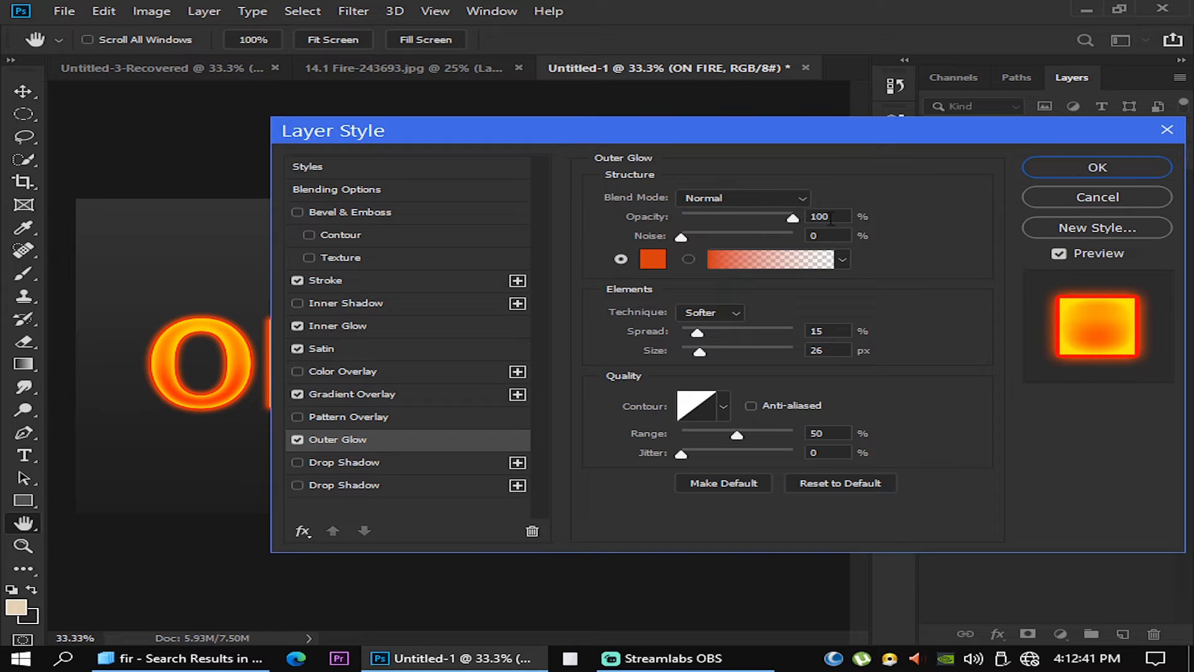
click(652, 259)
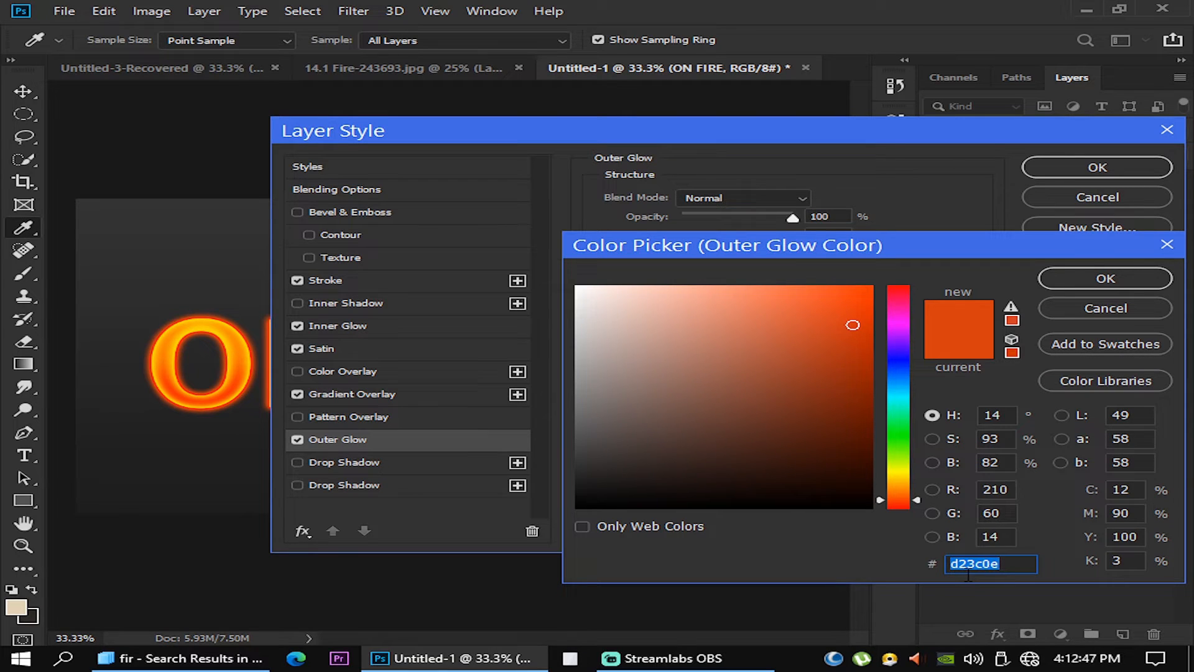
click(1006, 565)
click(1079, 285)
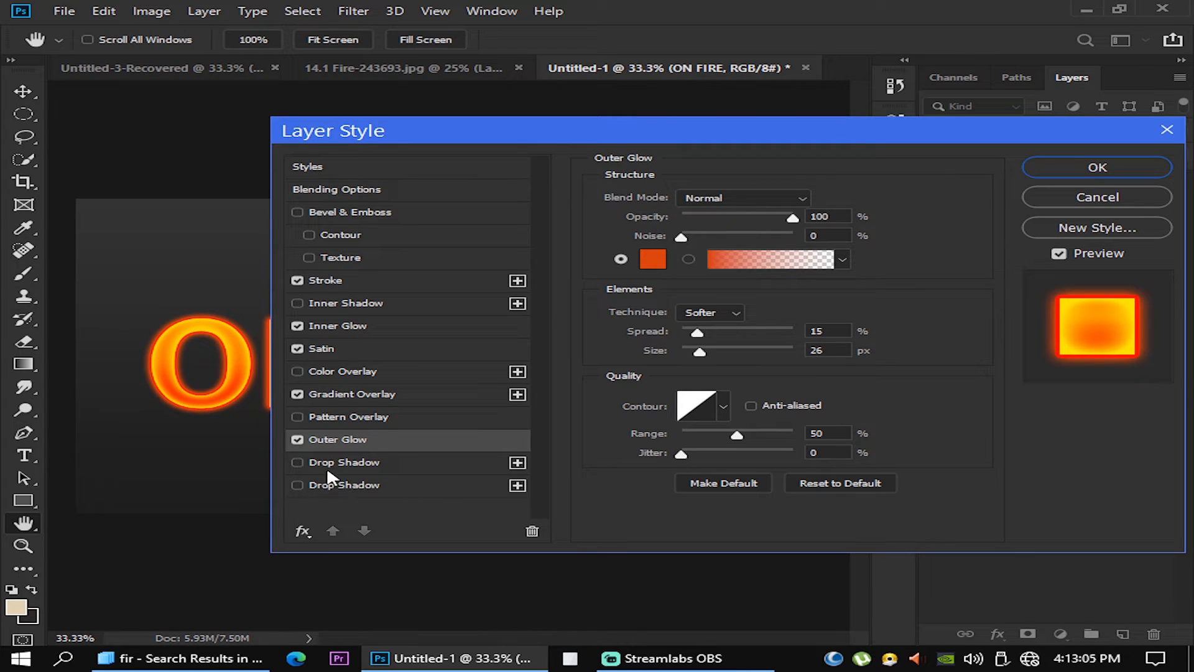
- Add a black Multiply Drop Shadow with 100% opacity, 90° angle, 40 px distance, 13% spread and 40 px size, and apply the layer styles
click(360, 468)
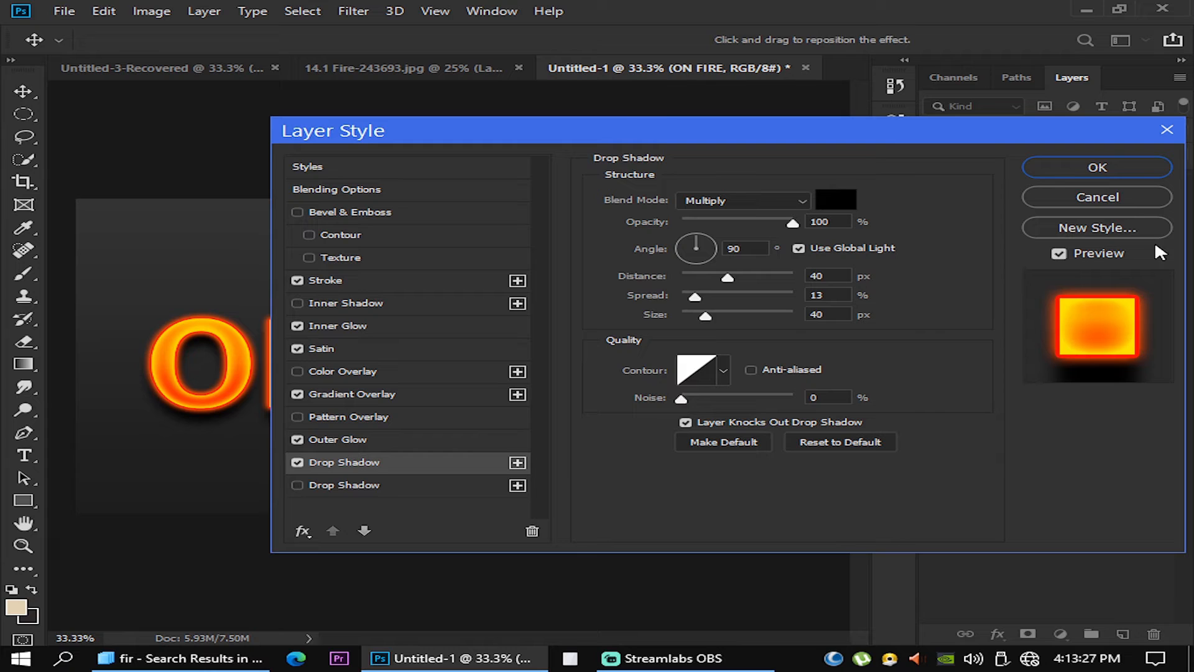
click(1098, 168)
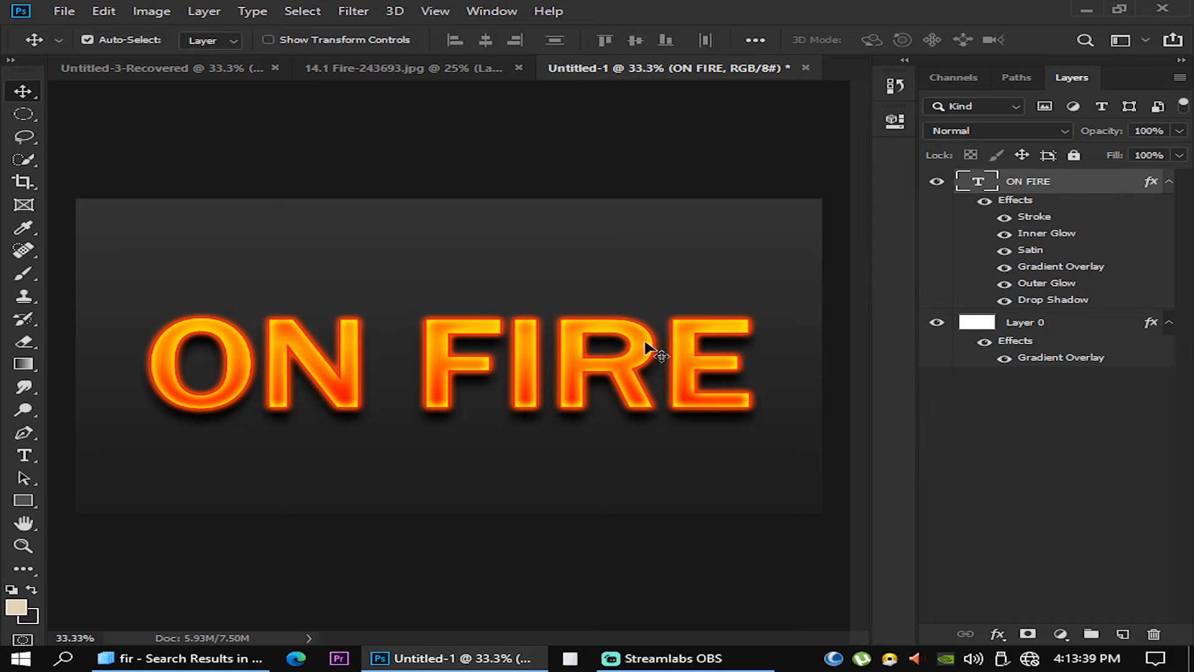
- Copy the fire image from 14.1 Fire-243693.jpg into the Untitled-1 document and position it over the whole ON FIRE text
click(438, 67)
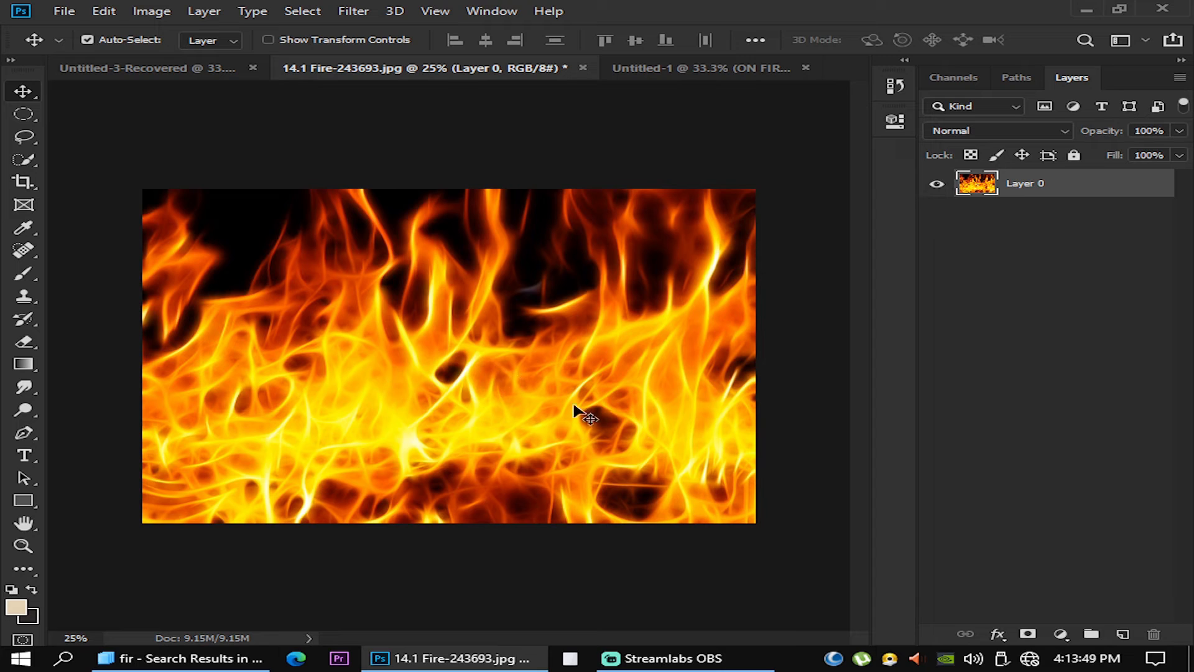
click(665, 69)
click(398, 68)
drag(421, 369, 514, 355)
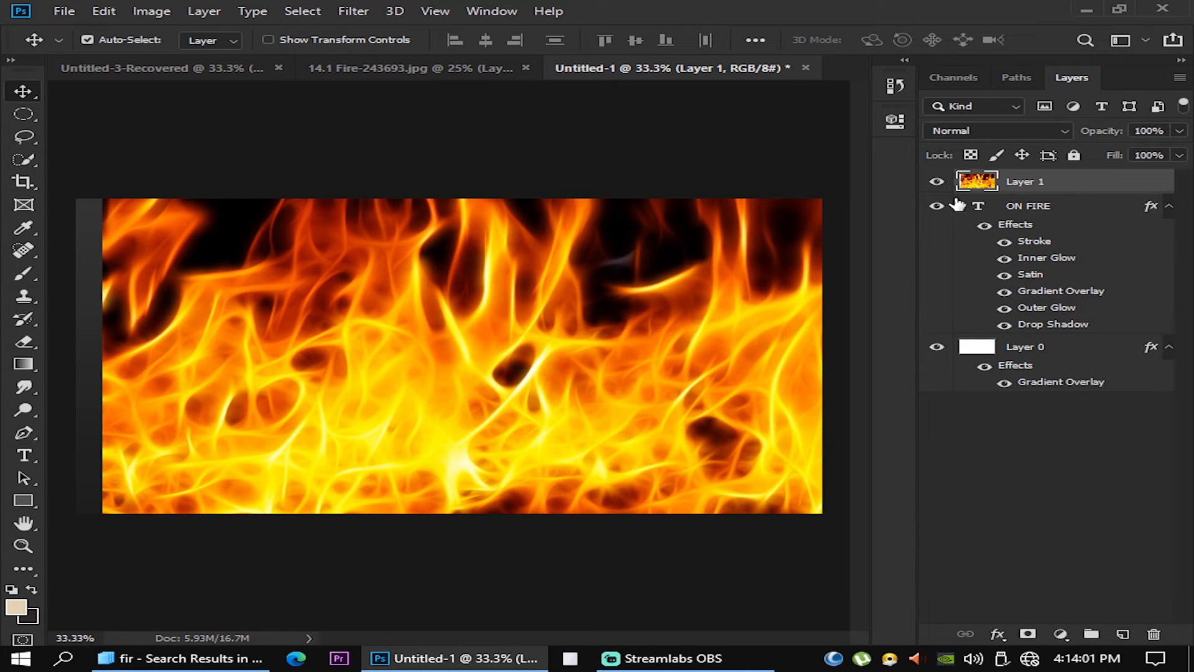
drag(592, 412, 588, 347)
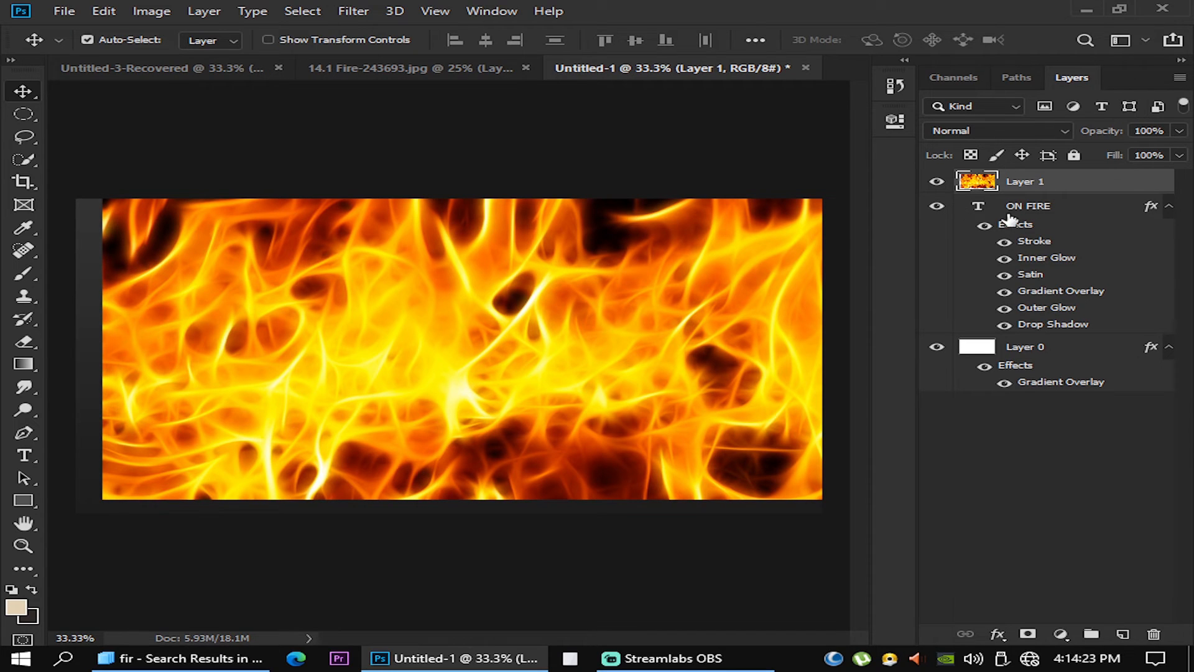
- Load the ON FIRE text outline as a selection and add it as a layer mask to the fire image layer
key(ctrl)
ctrl+click(980, 212)
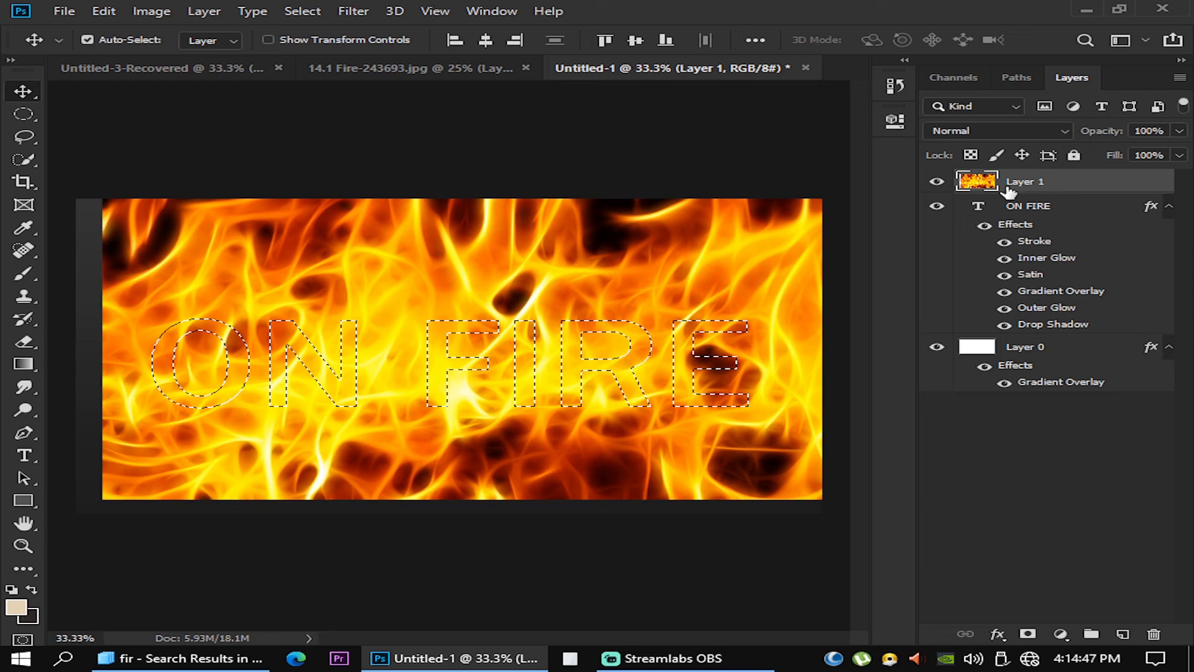
click(1030, 634)
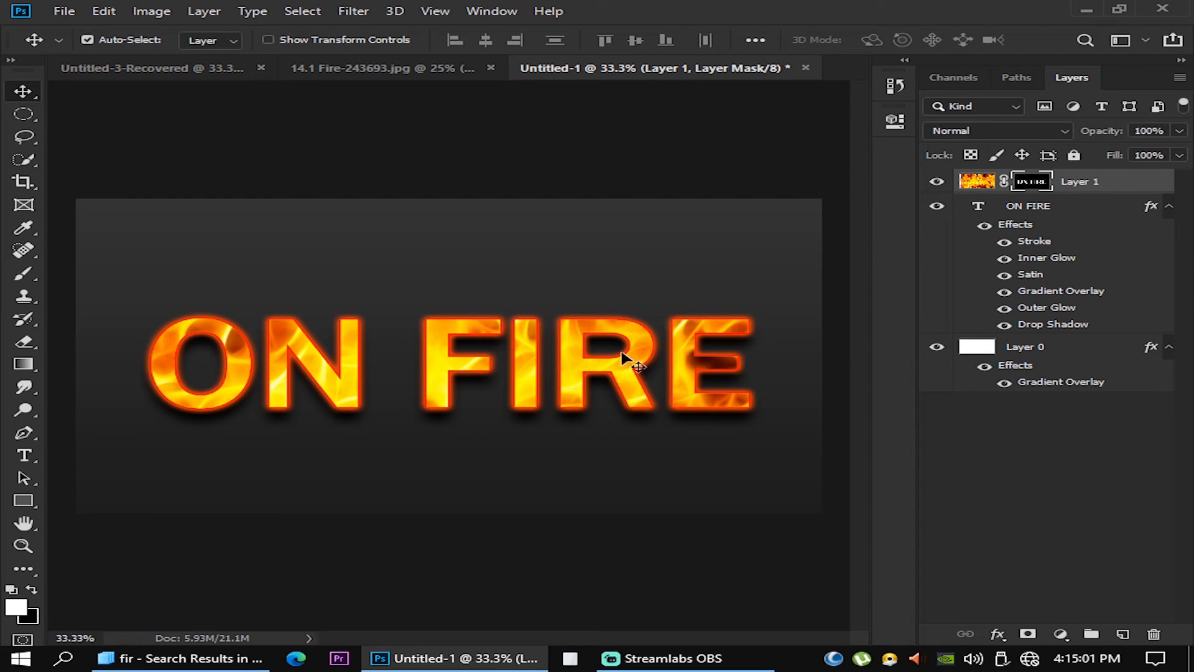
- Paint on the fire layer's mask with a soft white 80 px brush to reveal flames rising above the tops of all the letters
click(24, 272)
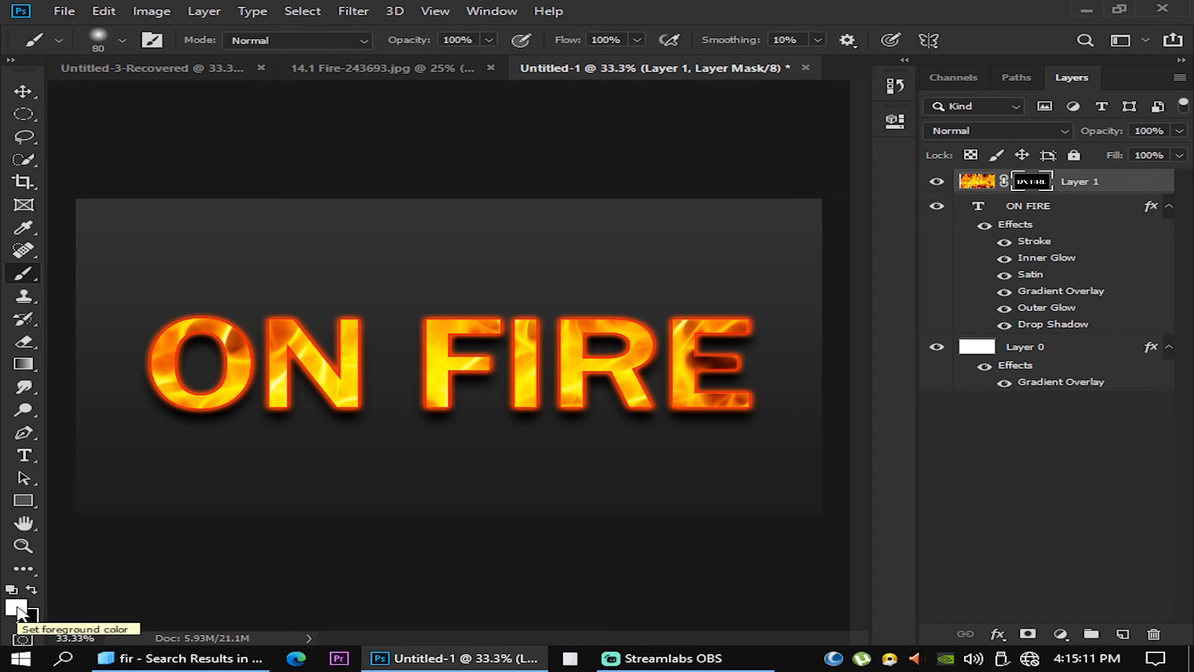
mouse_move(192, 299)
mouse_down()
mouse_move(187, 316)
mouse_move(220, 299)
mouse_move(227, 316)
mouse_move(225, 286)
mouse_move(206, 293)
mouse_up()
mouse_move(276, 320)
mouse_down()
mouse_move(299, 292)
mouse_move(332, 302)
mouse_move(344, 284)
mouse_move(357, 318)
mouse_move(311, 298)
mouse_up()
mouse_move(437, 310)
mouse_down()
mouse_move(470, 296)
mouse_move(493, 321)
mouse_move(476, 284)
mouse_move(440, 307)
mouse_move(461, 320)
mouse_up()
mouse_move(549, 322)
mouse_down()
mouse_move(520, 290)
mouse_move(521, 303)
mouse_move(601, 304)
mouse_move(577, 313)
mouse_move(618, 296)
mouse_move(638, 320)
mouse_move(644, 303)
mouse_move(646, 325)
mouse_move(608, 277)
mouse_move(622, 299)
mouse_move(587, 281)
mouse_move(566, 308)
mouse_up()
mouse_move(692, 321)
mouse_down()
mouse_move(698, 289)
mouse_move(679, 314)
mouse_move(751, 310)
mouse_move(729, 284)
mouse_move(677, 298)
mouse_up()
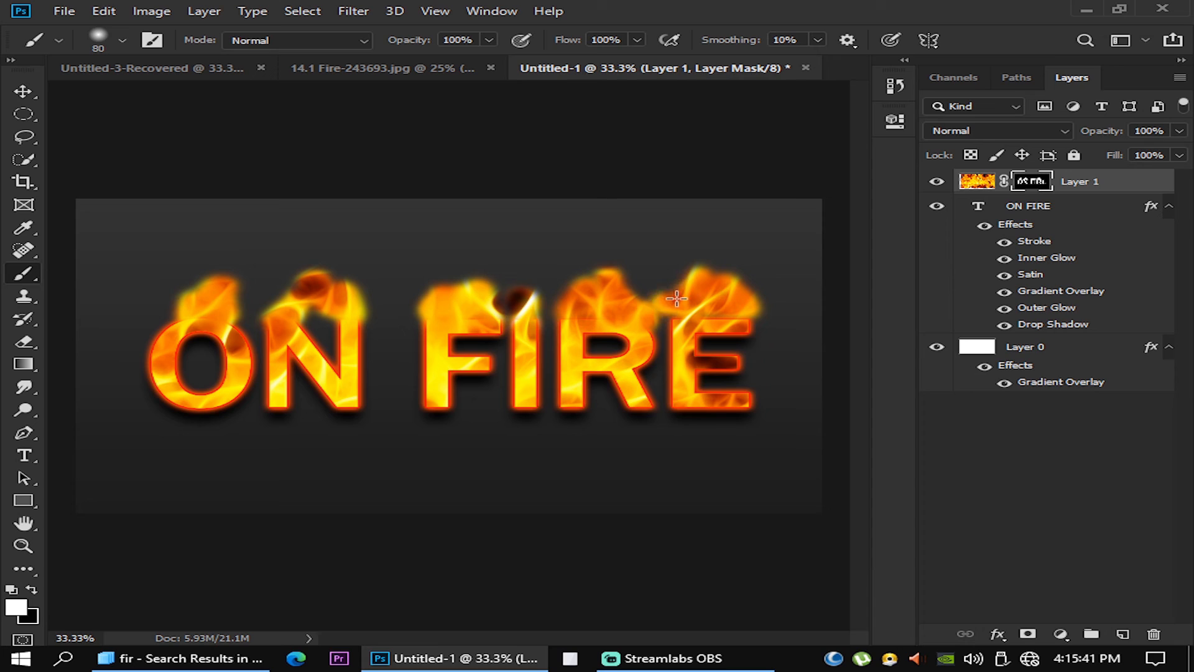
drag(326, 288, 336, 262)
drag(534, 291, 550, 258)
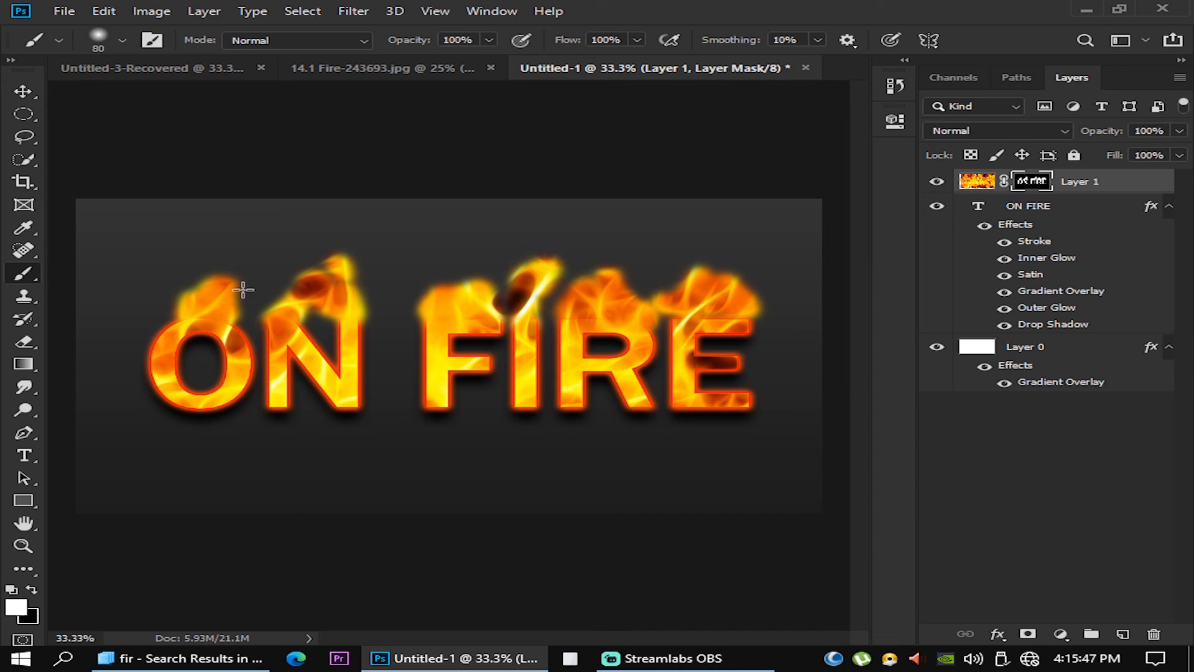
mouse_move(197, 298)
mouse_down()
mouse_move(218, 316)
mouse_move(189, 335)
mouse_move(174, 296)
mouse_move(164, 326)
mouse_move(201, 275)
mouse_up()
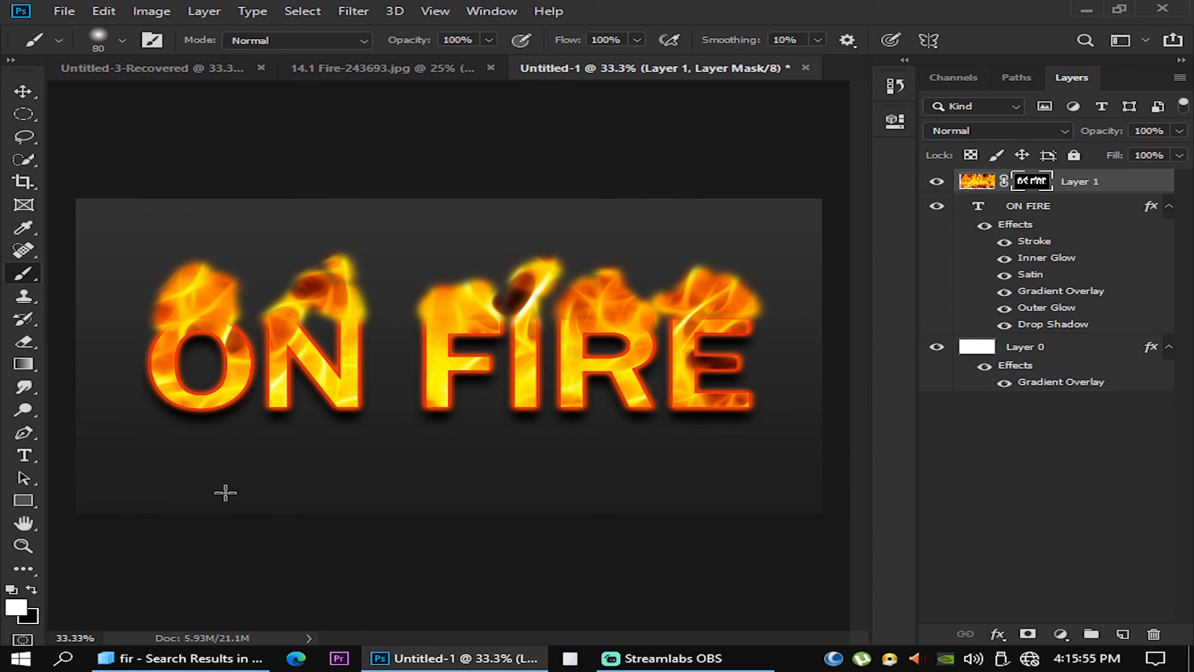
click(22, 547)
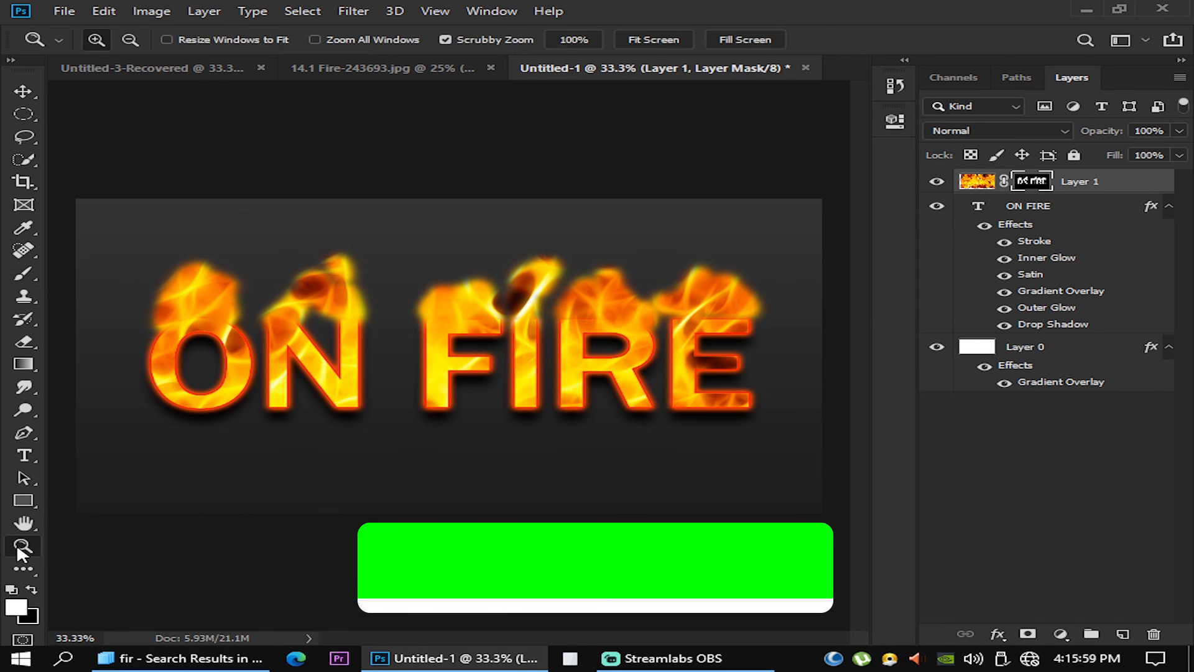